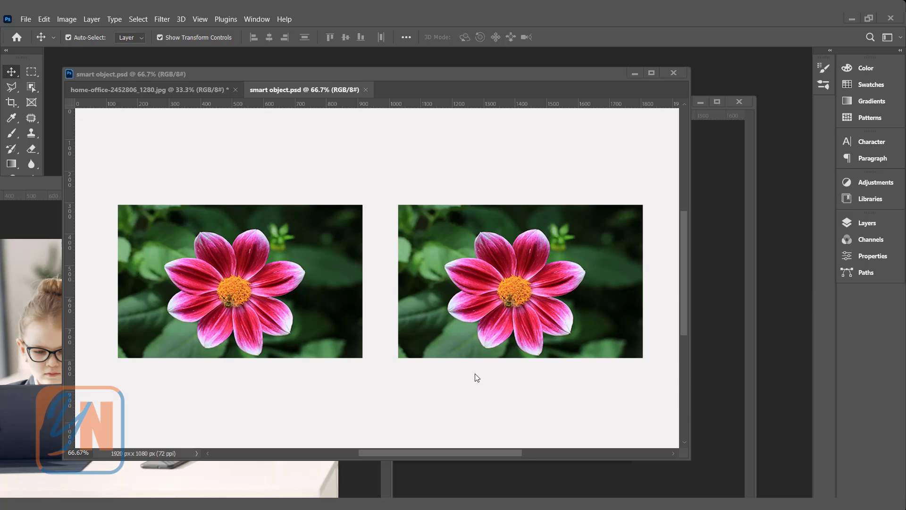
# Step: Bring smart object.psd to the front and show its layers: Layer 1, Layer 1 copy, Background
pyautogui.click(477, 378)
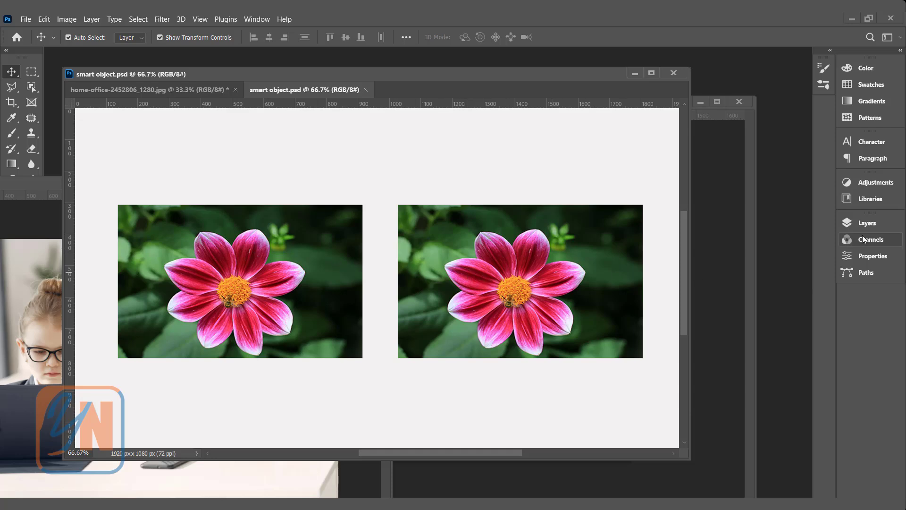
pyautogui.click(868, 224)
# Step: Rename the left flower's Layer 1 to 'Normal'
pyautogui.click(745, 259)
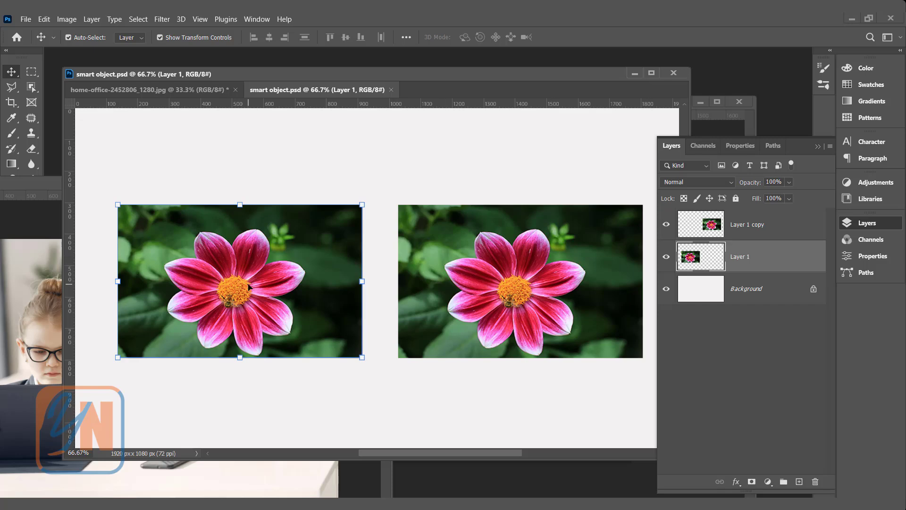
pyautogui.click(529, 283)
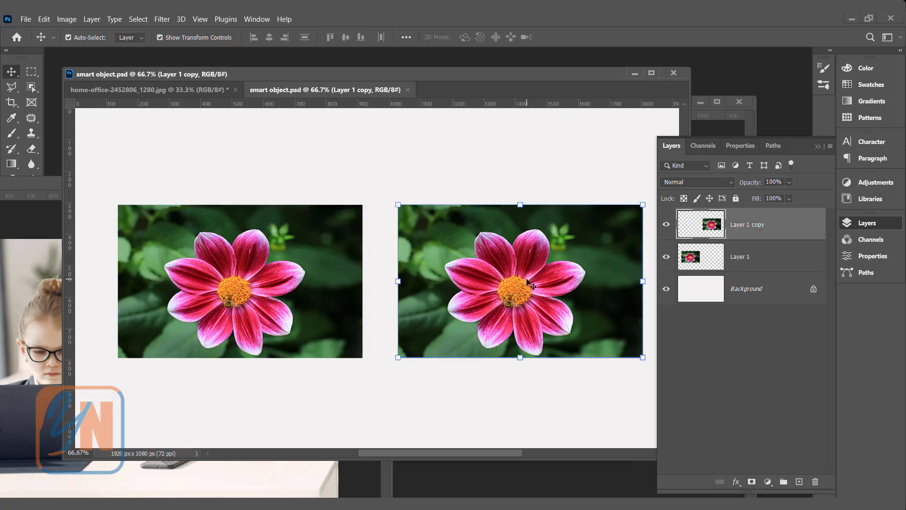
pyautogui.click(321, 286)
pyautogui.doubleClick(735, 257)
pyautogui.write('N')
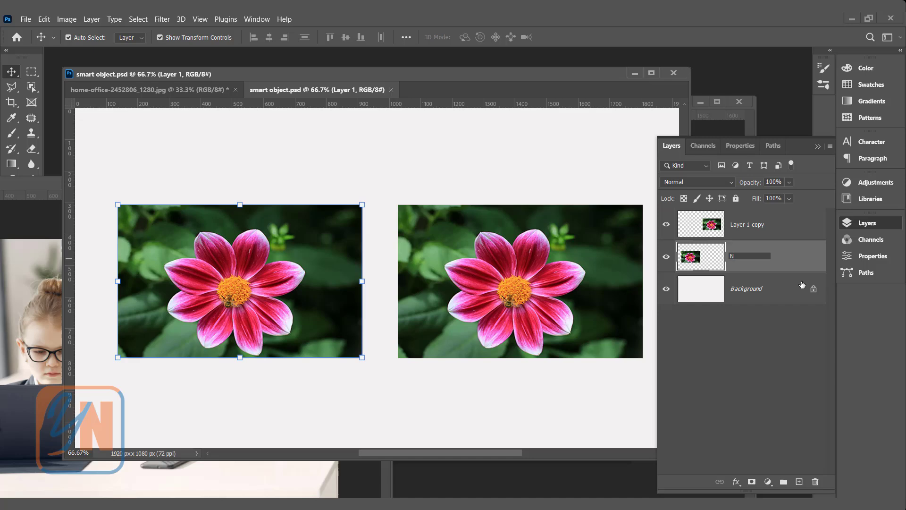
pyautogui.write('ormal')
pyautogui.press('Return')
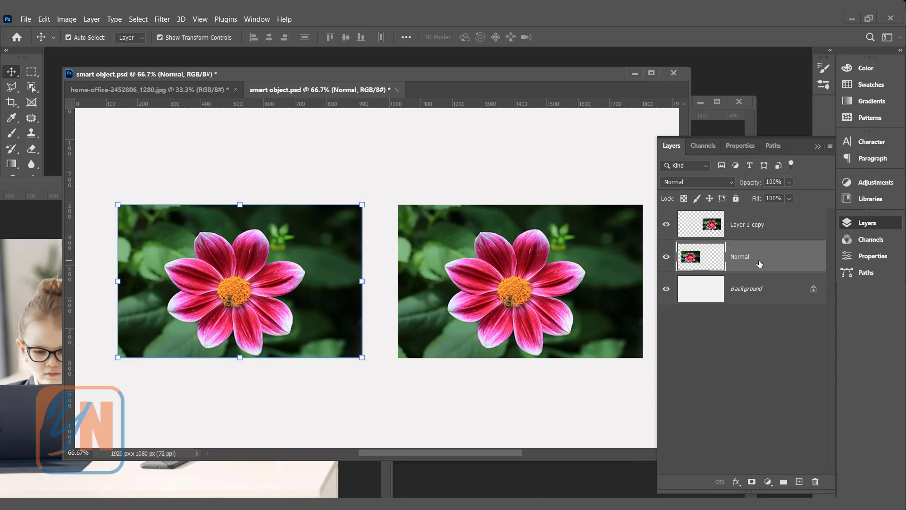
# Step: Rename Layer 1 copy to 'smart object'
pyautogui.click(750, 226)
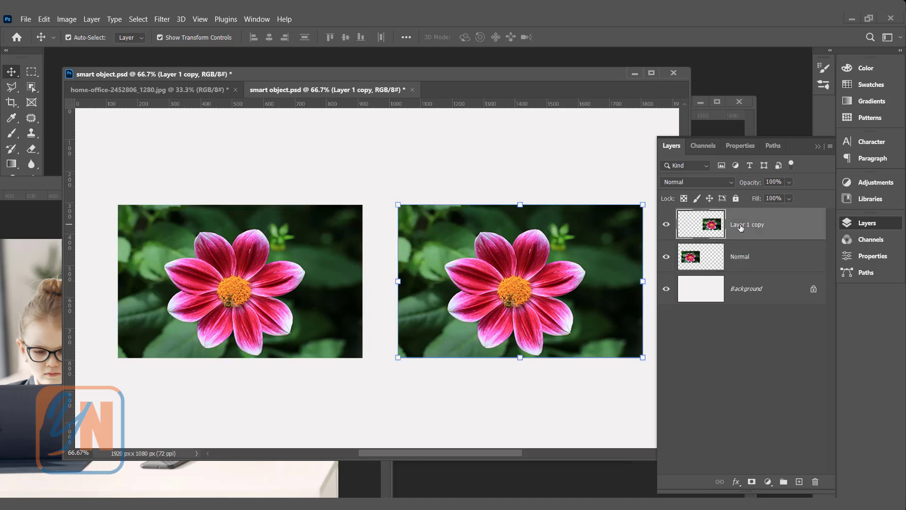
pyautogui.doubleClick(744, 226)
pyautogui.write('smart object')
pyautogui.press('Return')
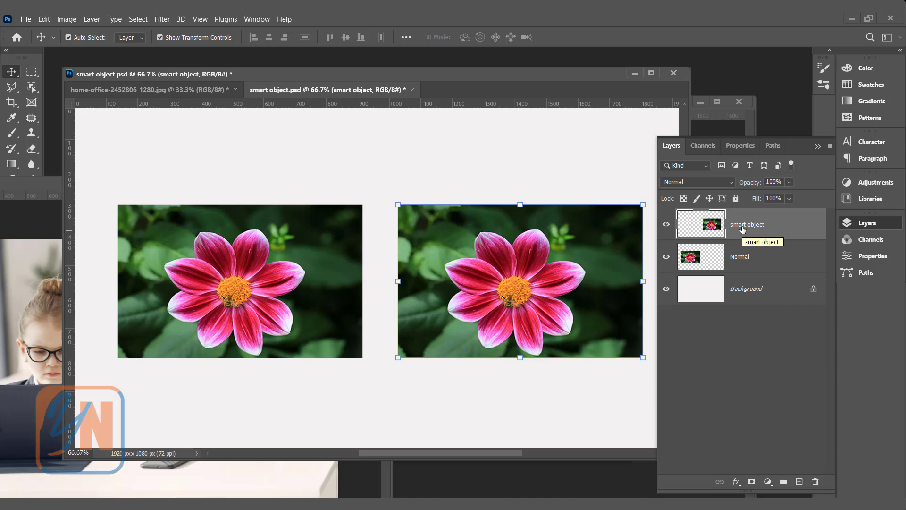
# Step: Convert the 'smart object' layer into a Smart Object from its context menu
pyautogui.rightClick(750, 225)
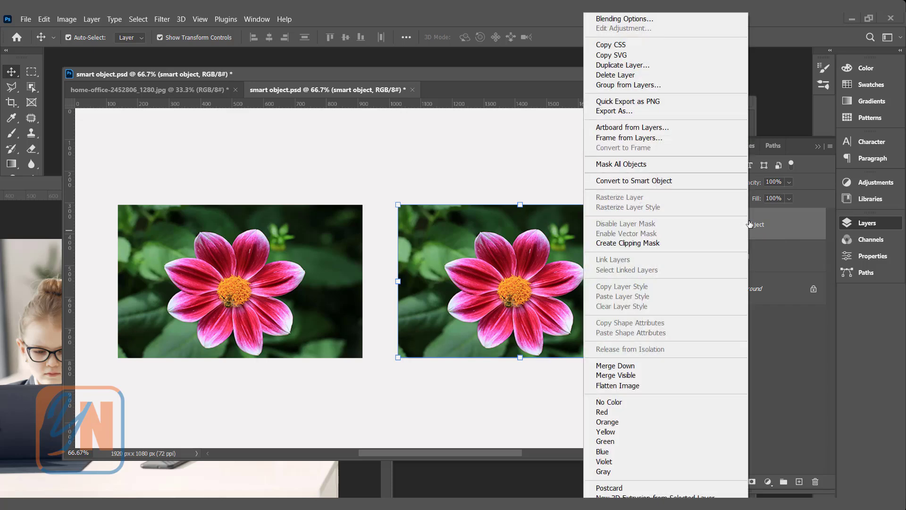
pyautogui.click(617, 181)
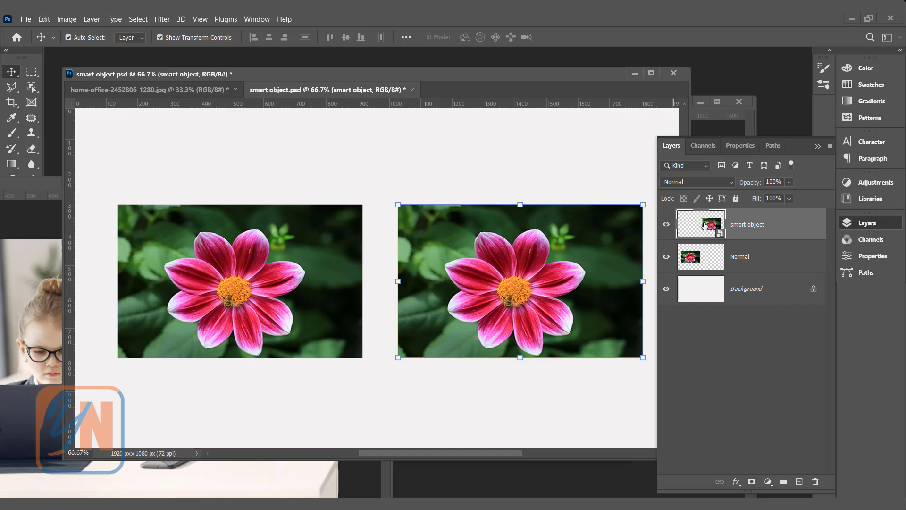
# Step: Scale both flower layers down tiny and back to full size, then compare their sharpness
pyautogui.click(310, 283)
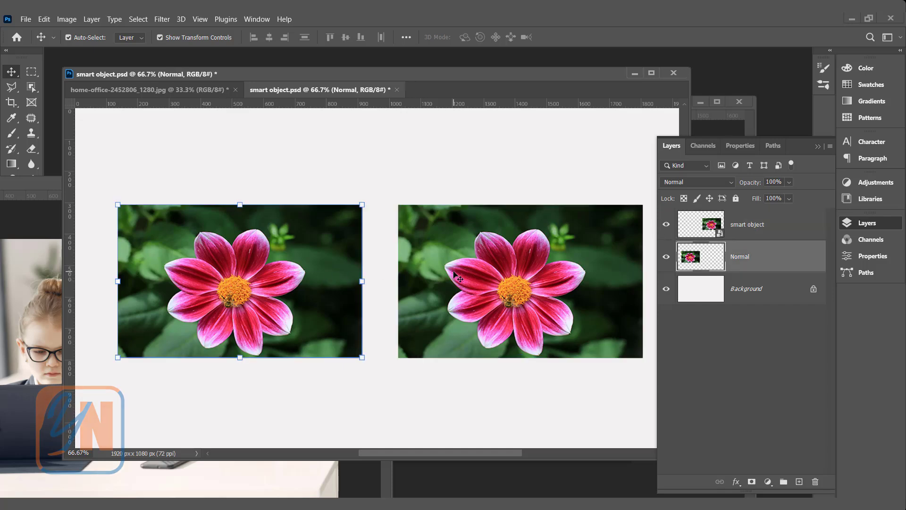
pyautogui.keyDown('shift'); pyautogui.click(465, 272); pyautogui.keyUp('shift')
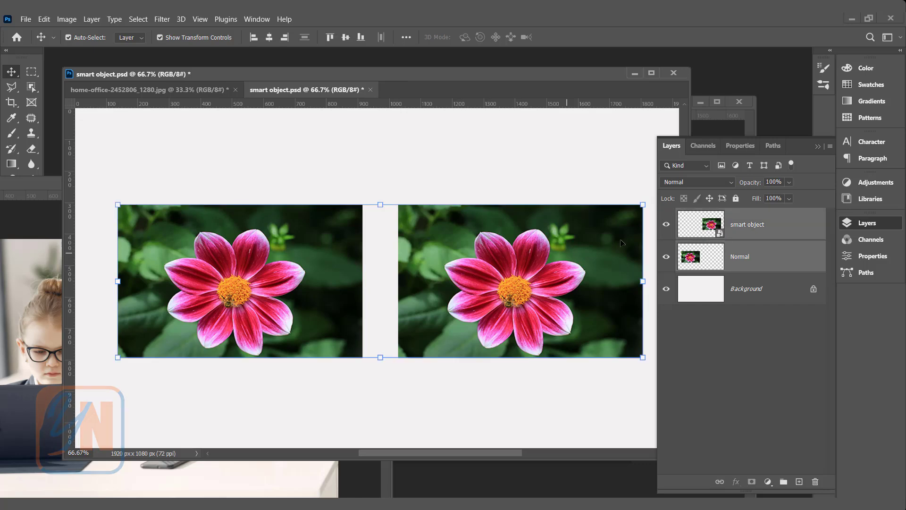
pyautogui.moveTo(643, 204); pyautogui.dragTo(109, 380)
pyautogui.press('Return')
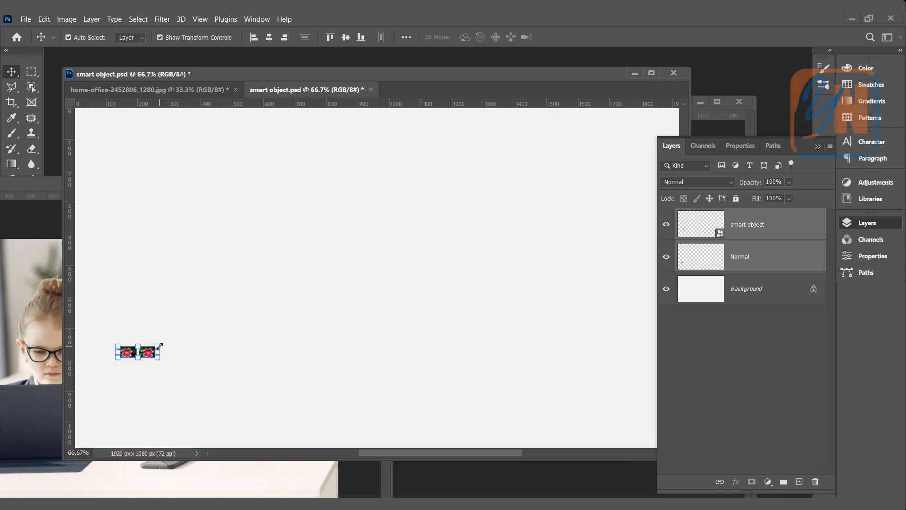
pyautogui.moveTo(159, 346); pyautogui.dragTo(613, 170)
pyautogui.press('Return')
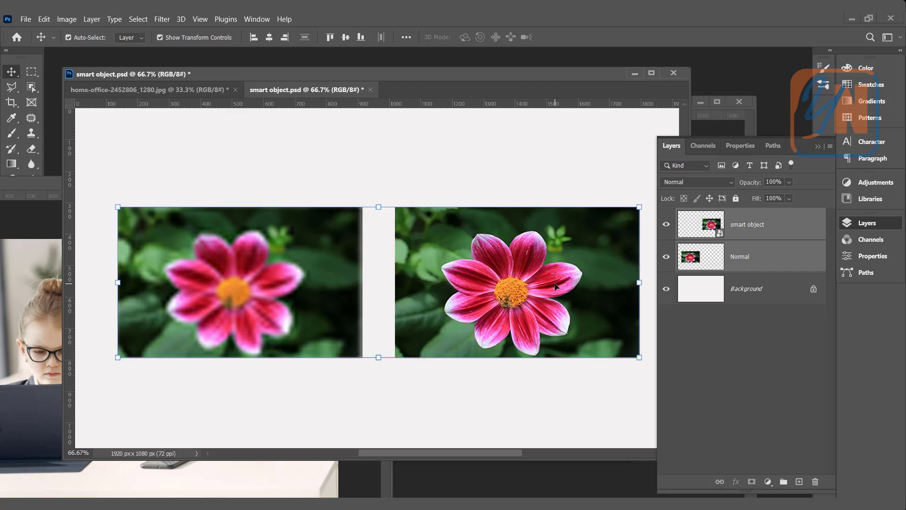
pyautogui.hotkey('ctrl', 'z')
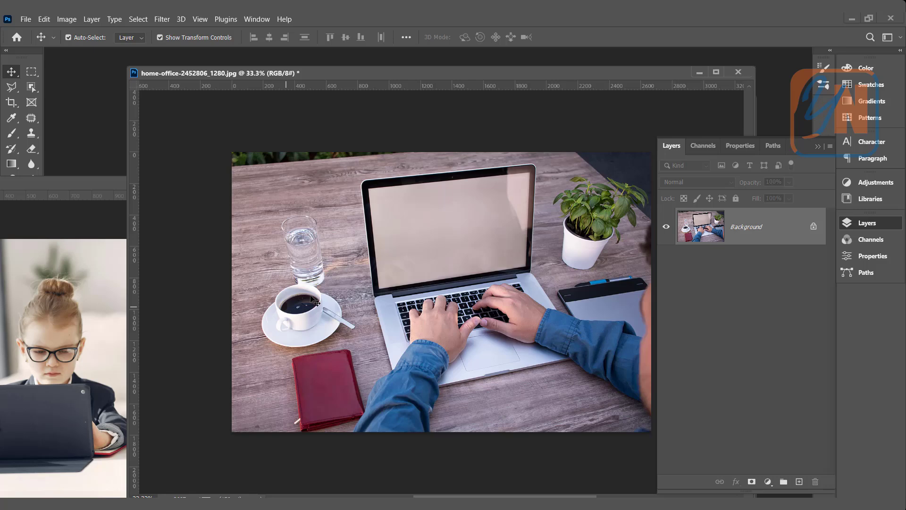
# Step: Drag the children-on-tablets photo into the home-office document as Layer 1
pyautogui.click(72, 300)
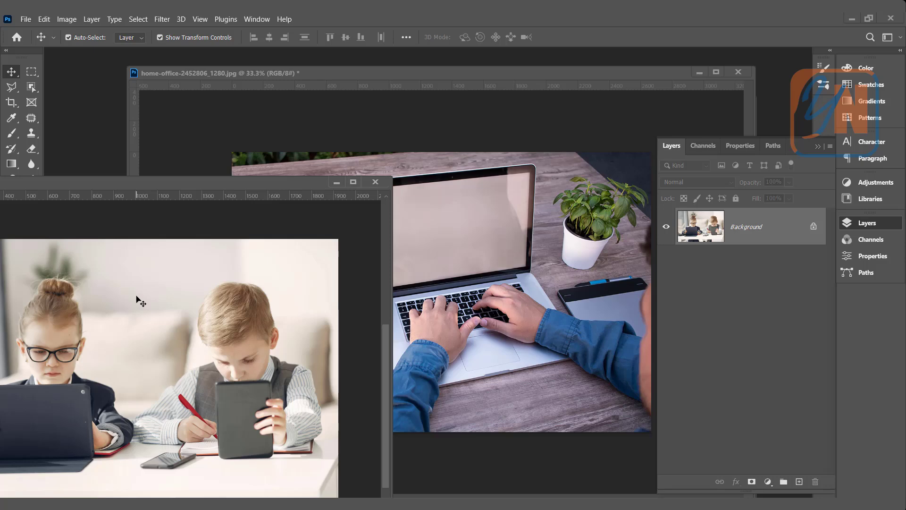
pyautogui.moveTo(127, 310); pyautogui.dragTo(530, 275)
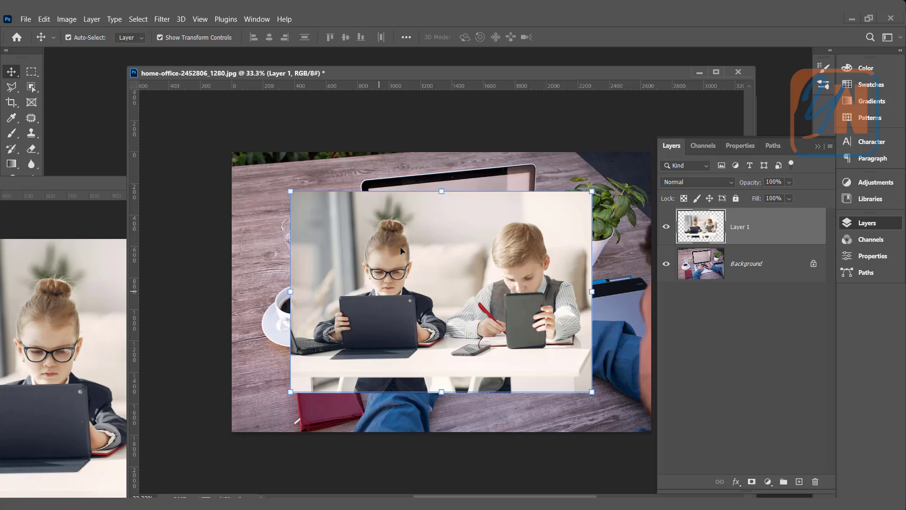
# Step: Convert the children photo's Layer 1 to a Smart Object and close the separate children document
pyautogui.rightClick(762, 228)
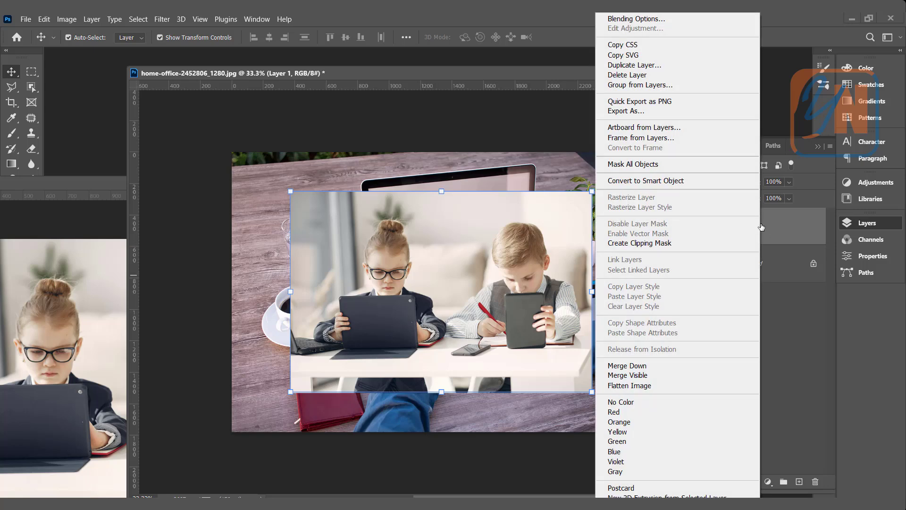
pyautogui.click(670, 185)
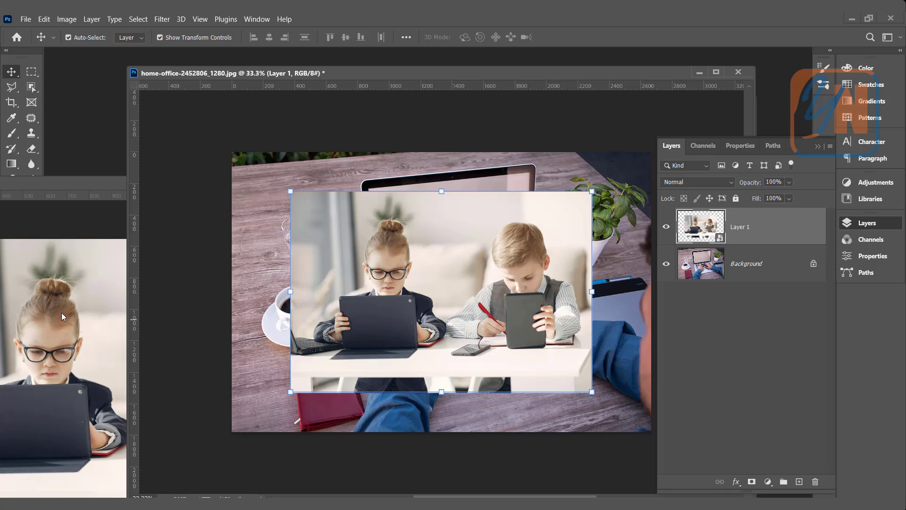
pyautogui.click(103, 183)
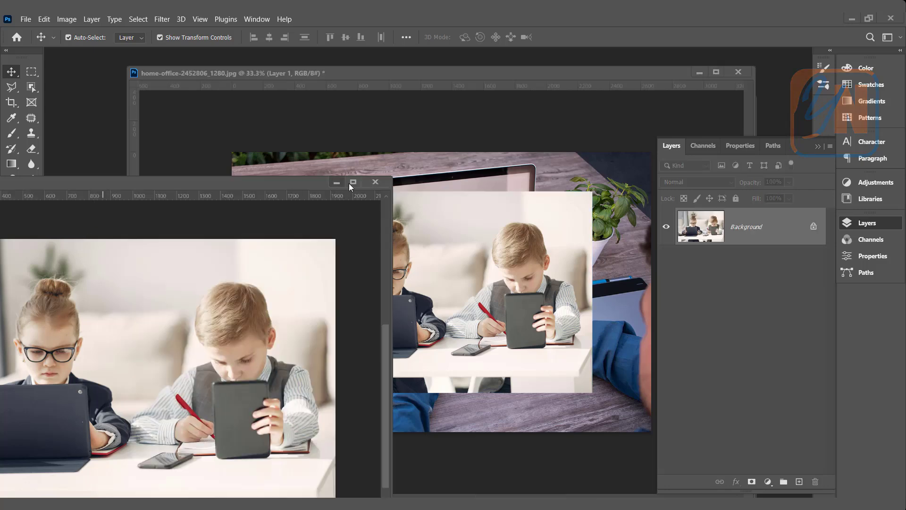
pyautogui.click(376, 182)
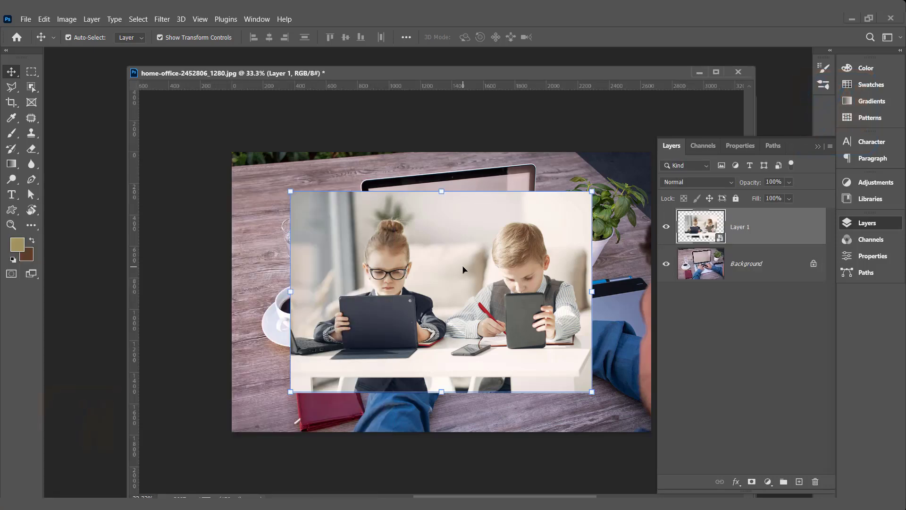
# Step: Shrink the children photo and distort its four corners onto the laptop screen's corners
pyautogui.moveTo(463, 270); pyautogui.dragTo(414, 268)
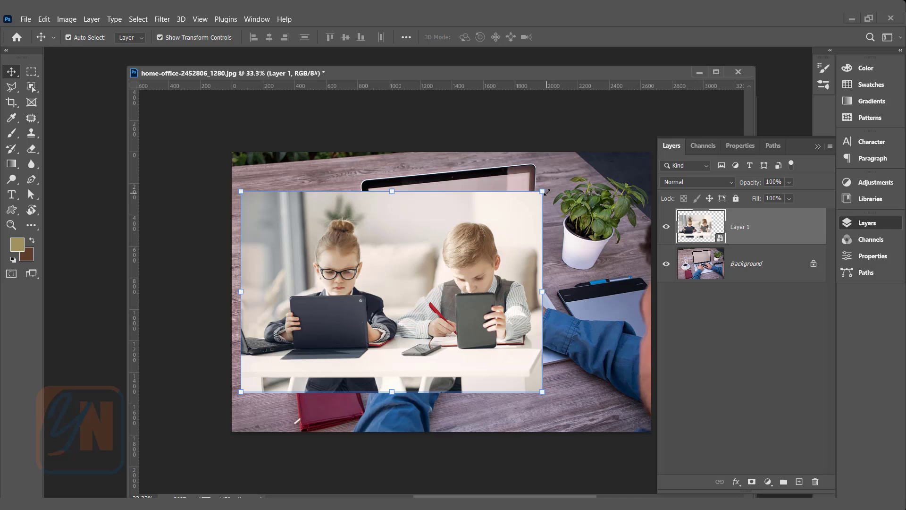
pyautogui.moveTo(532, 196); pyautogui.dragTo(374, 304)
pyautogui.moveTo(328, 316); pyautogui.dragTo(456, 227)
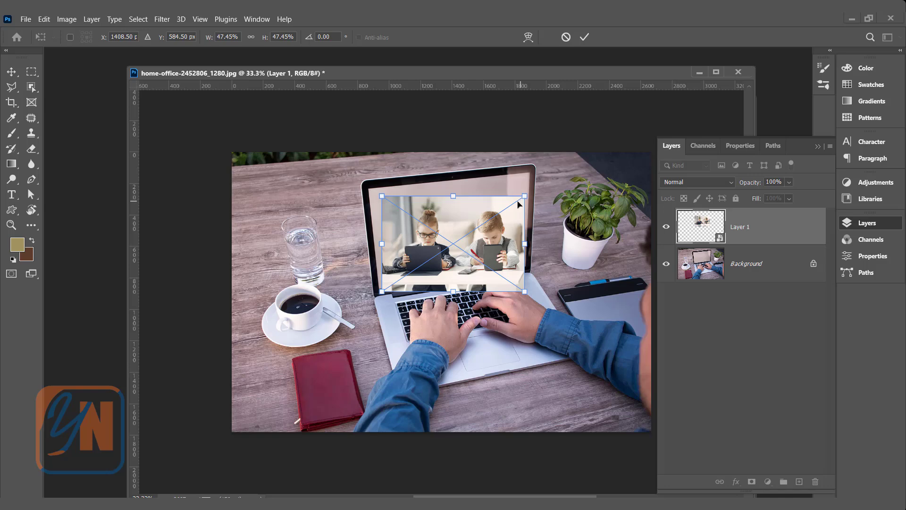
pyautogui.moveTo(525, 196); pyautogui.dragTo(531, 170)
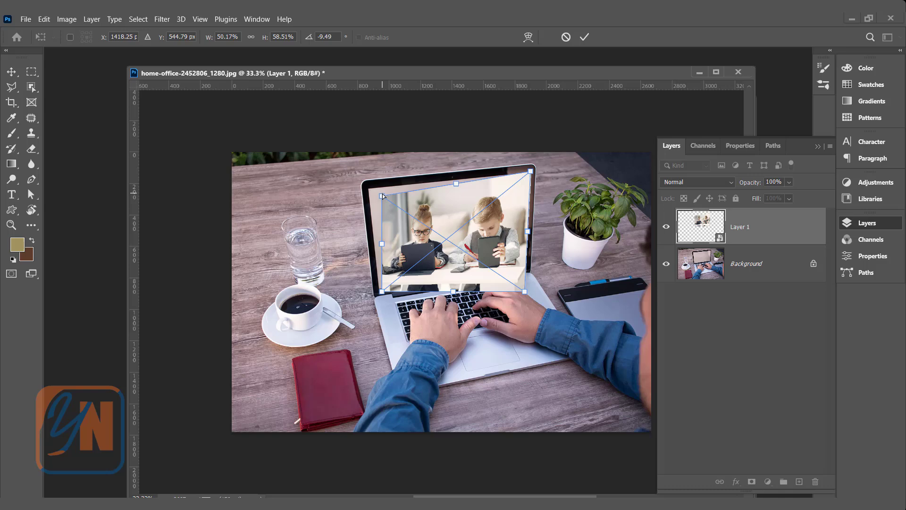
pyautogui.moveTo(383, 196); pyautogui.dragTo(368, 189)
pyautogui.moveTo(379, 293); pyautogui.dragTo(377, 290)
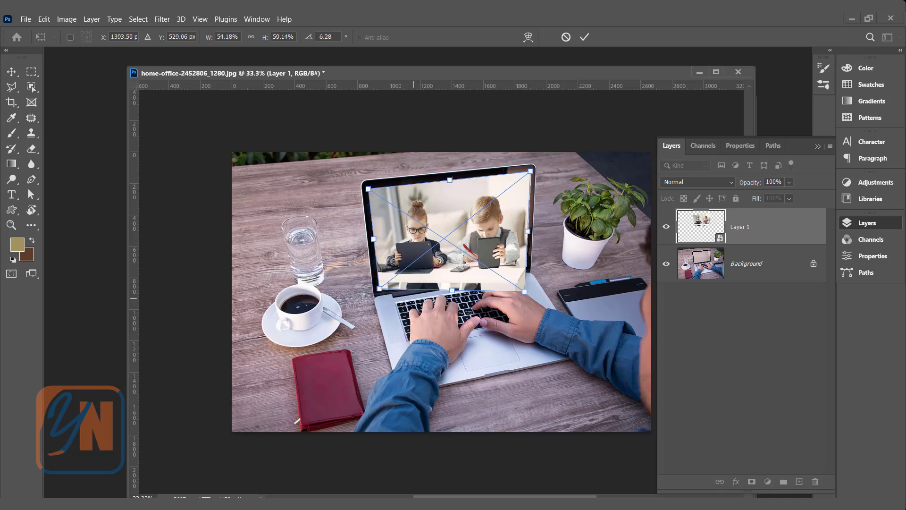
pyautogui.moveTo(525, 291); pyautogui.dragTo(526, 266)
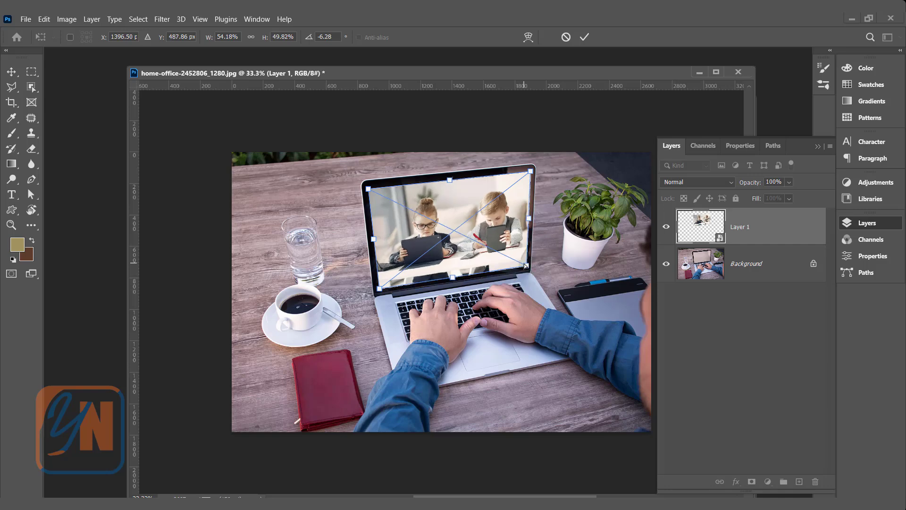
pyautogui.press('Return')
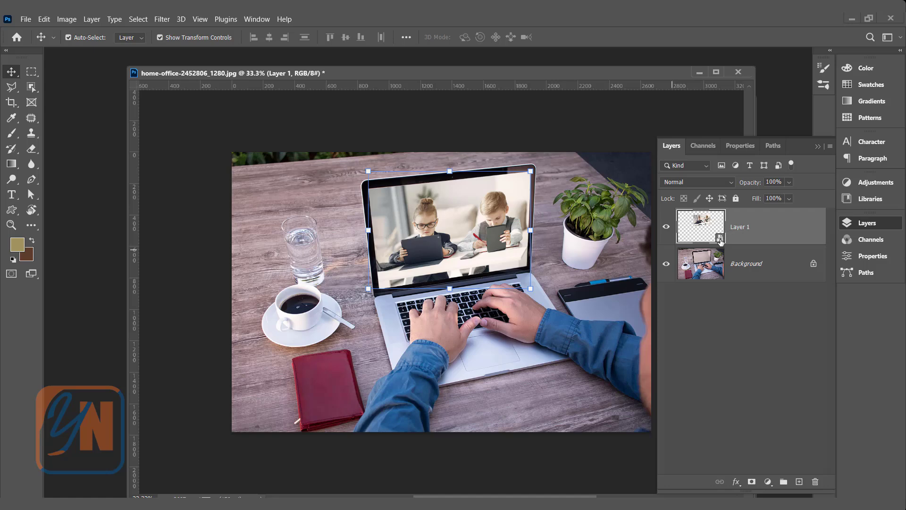
# Step: Open the smart object's contents as Layer 1.psb and float its window over the laptop photo
pyautogui.doubleClick(721, 241)
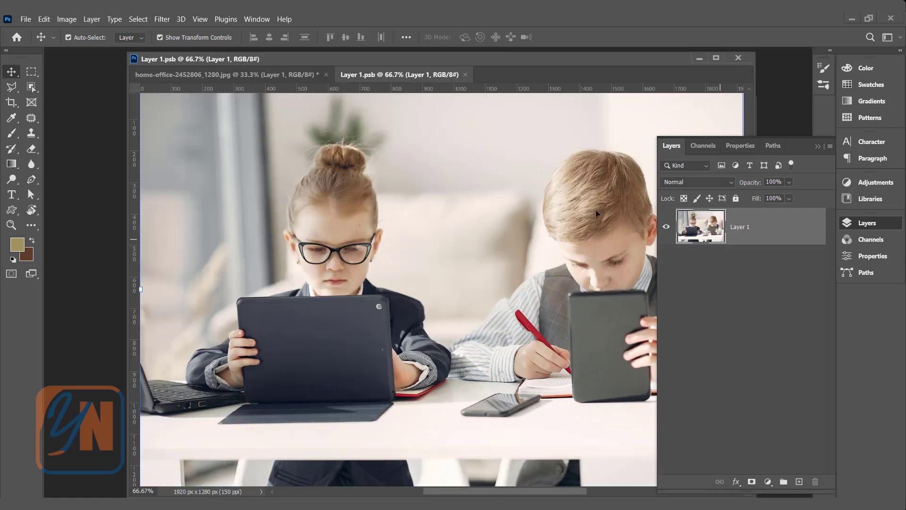
pyautogui.moveTo(411, 74); pyautogui.dragTo(432, 124)
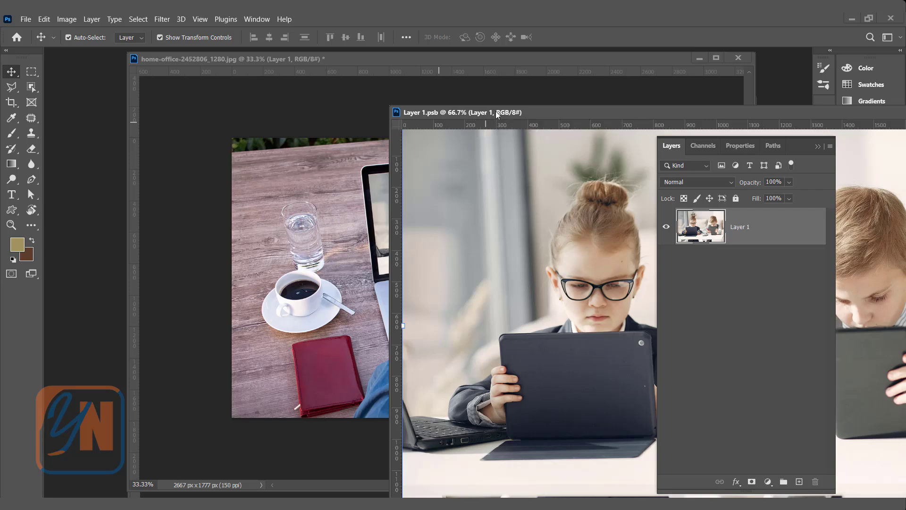
pyautogui.moveTo(497, 114); pyautogui.dragTo(123, 96)
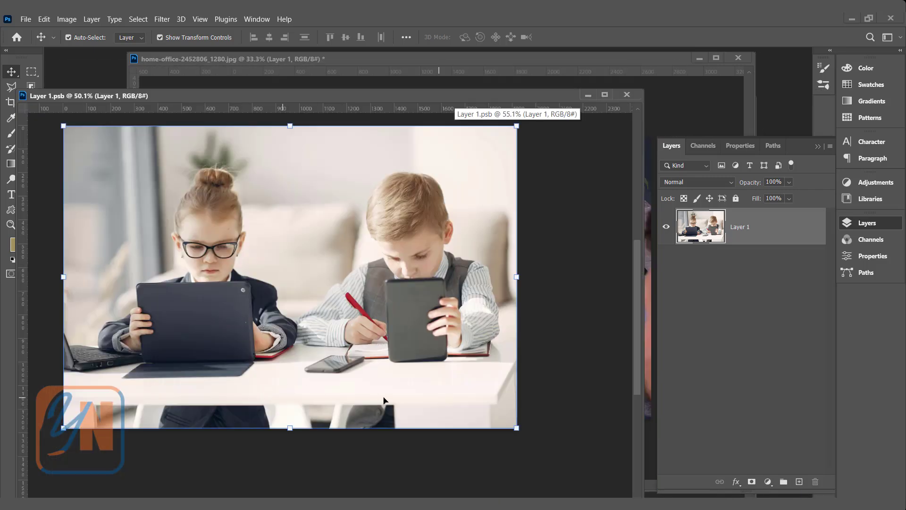
pyautogui.moveTo(549, 96); pyautogui.dragTo(335, 103)
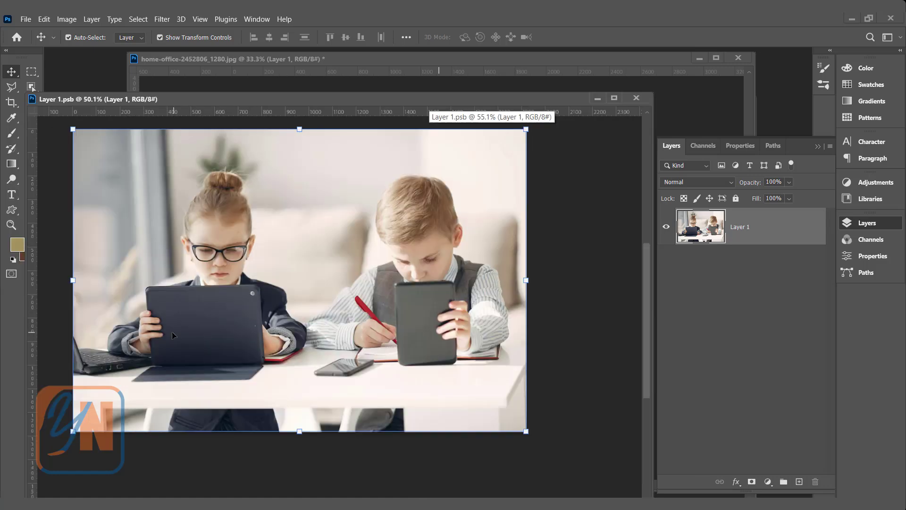
# Step: Add 'ONLINE LEARNING' text on the children photo in a dark colour
pyautogui.click(17, 198)
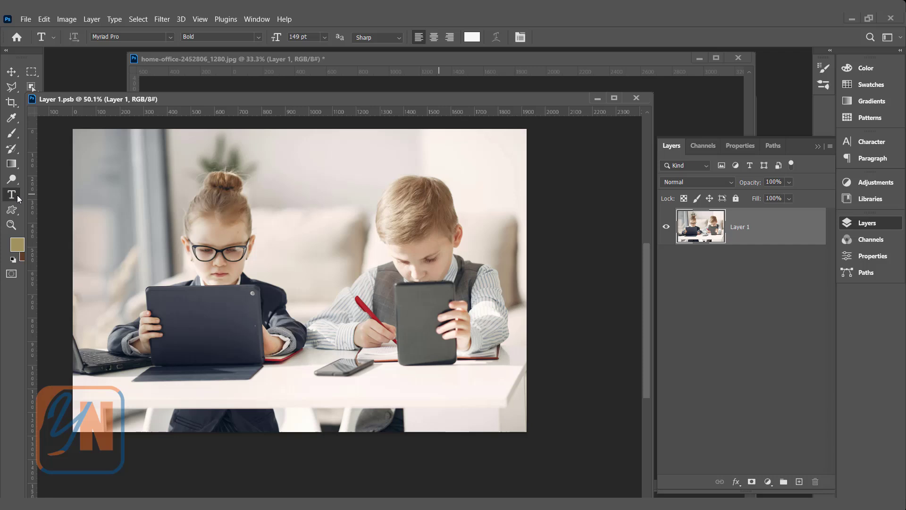
pyautogui.click(309, 244)
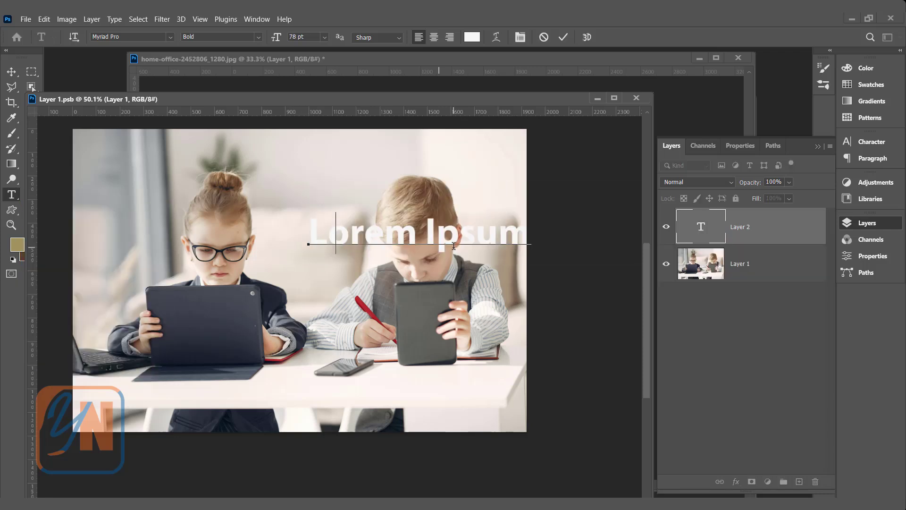
pyautogui.press('BackSpace')
pyautogui.write('ONLIN')
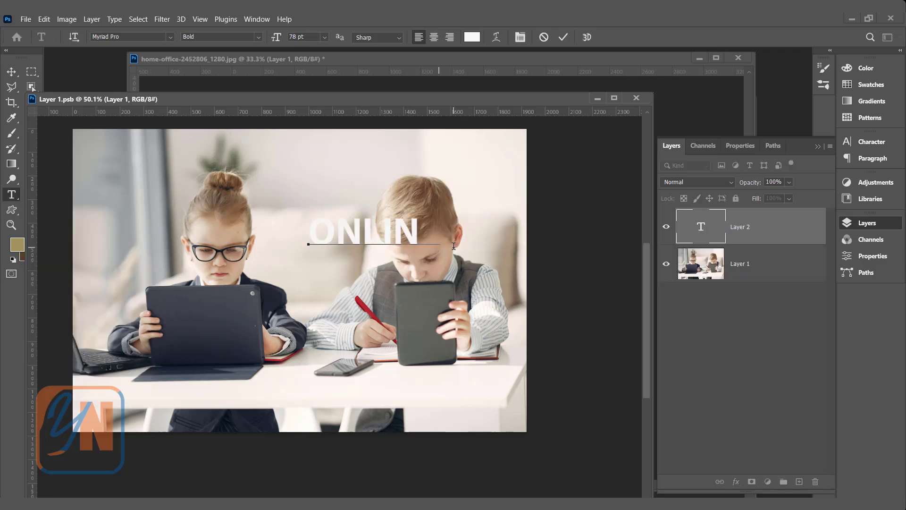
pyautogui.write('E LEARNING')
pyautogui.hotkey('ctrl', 'a')
pyautogui.hscroll(2, 387, 222)
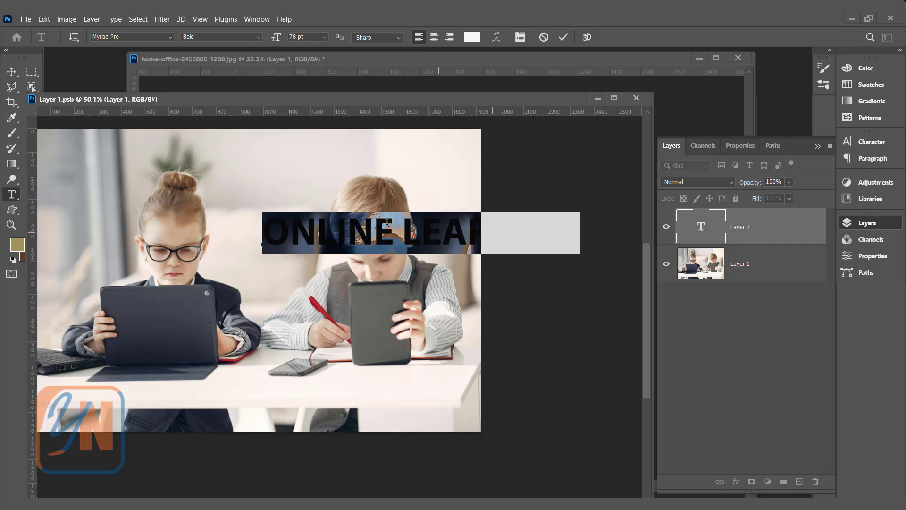
pyautogui.click(472, 37)
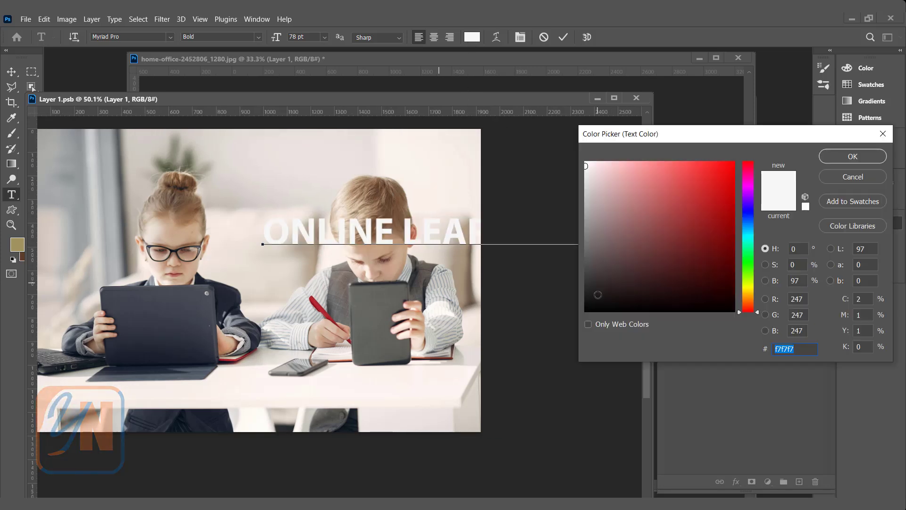
pyautogui.click(597, 298)
pyautogui.click(857, 156)
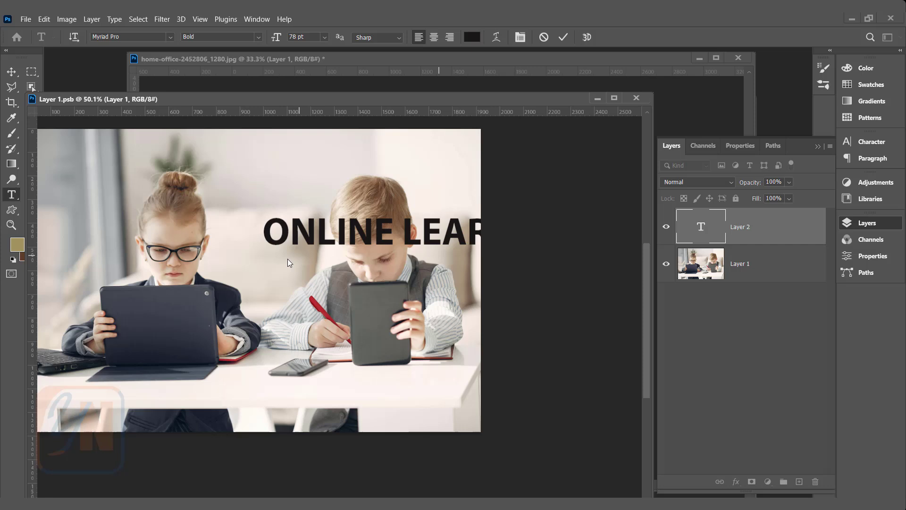
# Step: Move the ONLINE LEARNING text to the top of the image and save Layer 1.psb
pyautogui.click(11, 72)
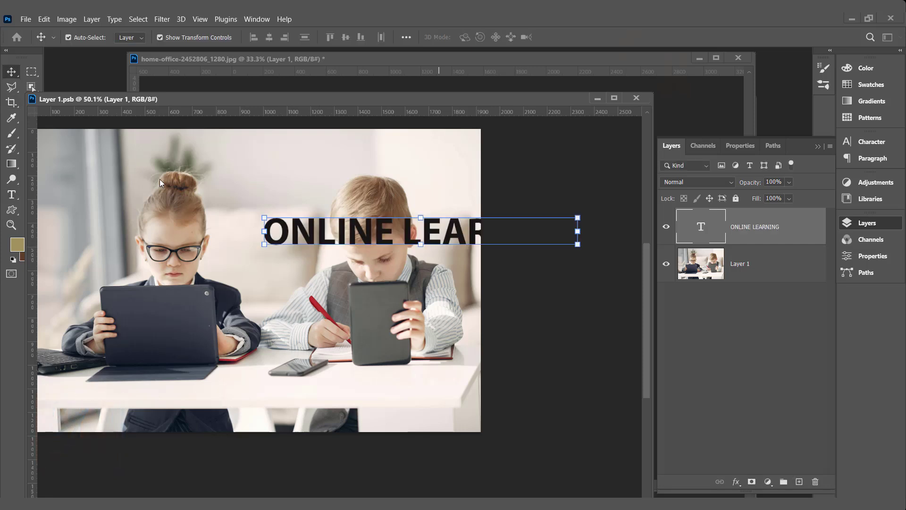
pyautogui.moveTo(324, 238); pyautogui.dragTo(146, 168)
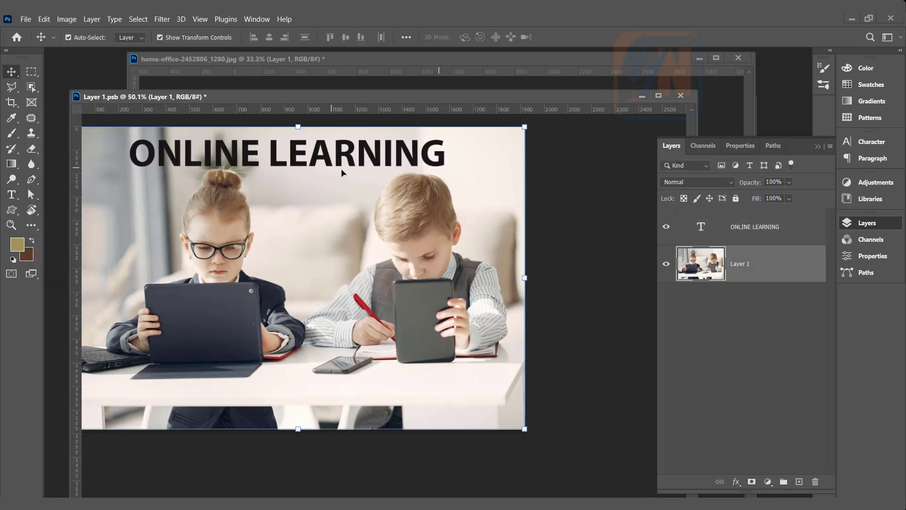
pyautogui.press('ctrl')
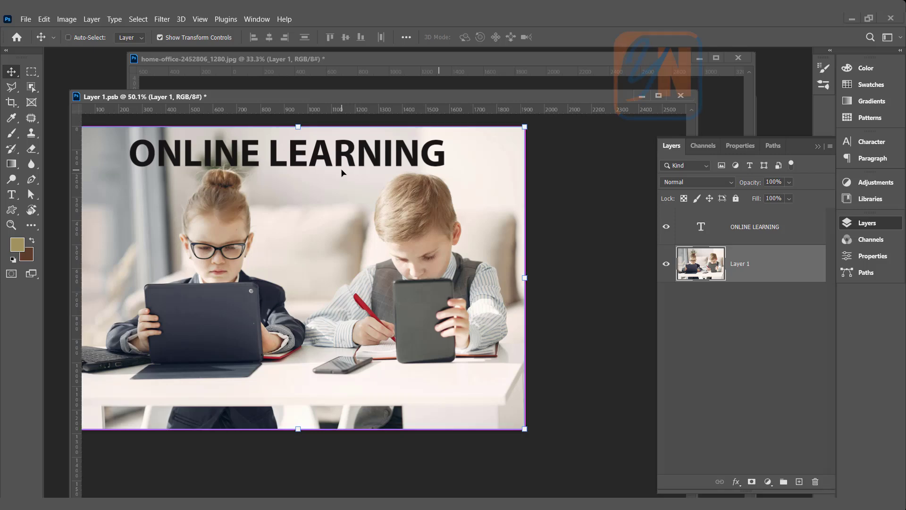
pyautogui.hotkey('ctrl', 's')
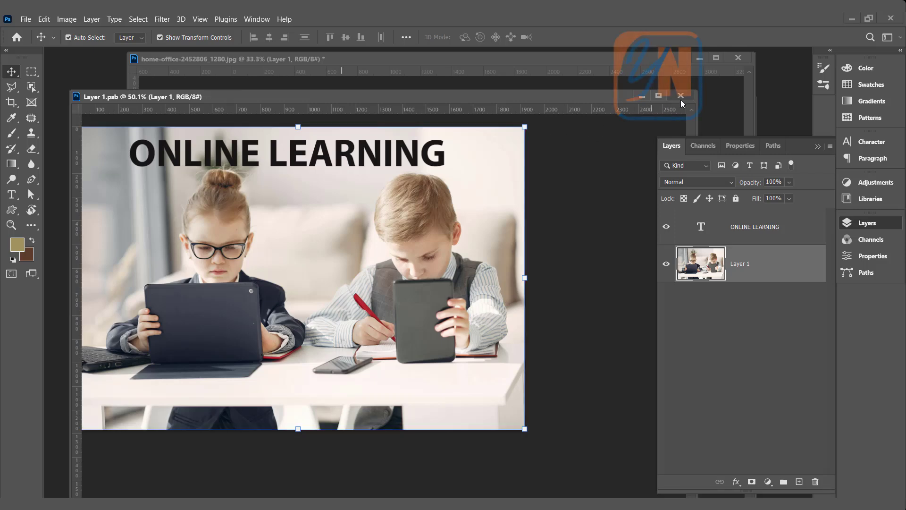
# Step: Reopen the smart object contents and add the red-hoodie photo, enlarged to fill the canvas
pyautogui.click(681, 98)
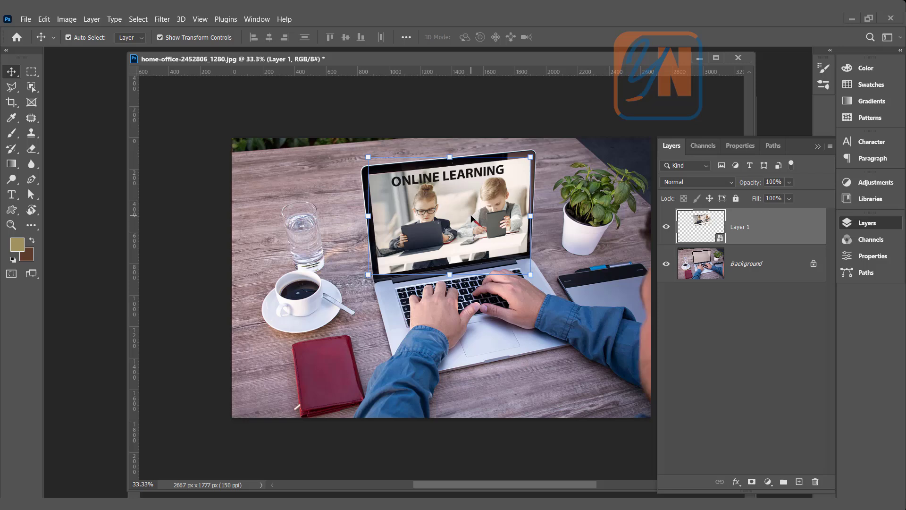
pyautogui.doubleClick(715, 238)
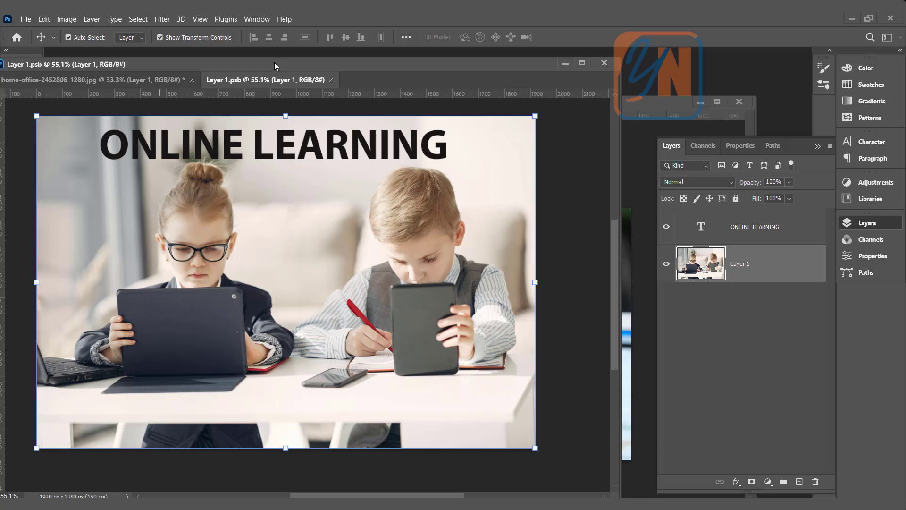
pyautogui.click(631, 340)
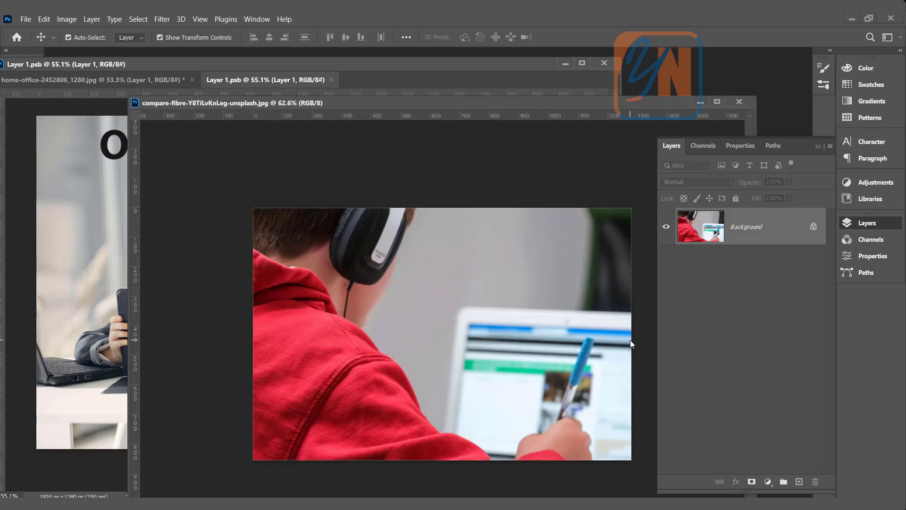
pyautogui.moveTo(409, 106); pyautogui.dragTo(531, 128)
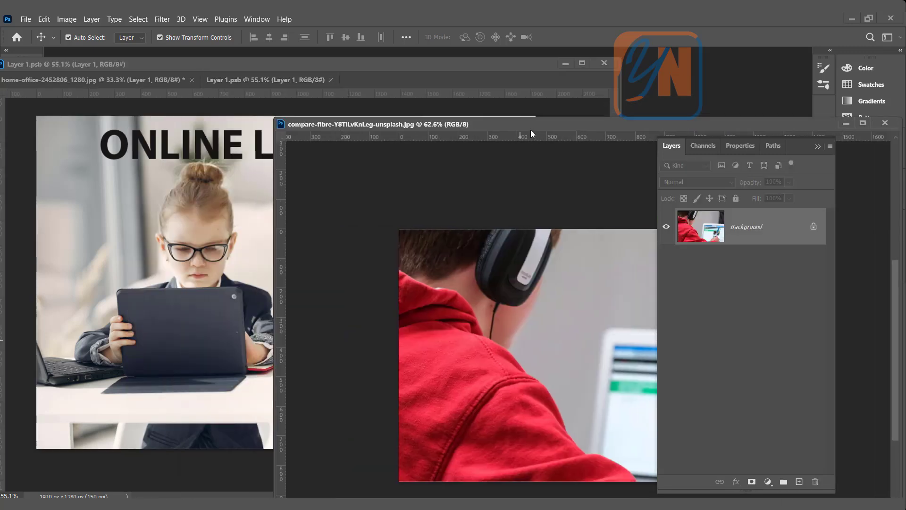
pyautogui.moveTo(469, 325); pyautogui.dragTo(236, 231)
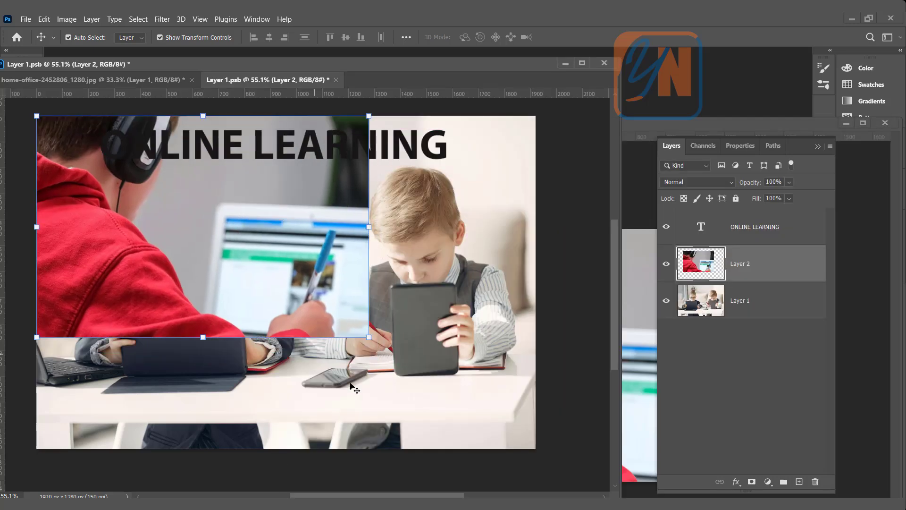
pyautogui.moveTo(369, 337); pyautogui.dragTo(535, 446)
pyautogui.press('Return')
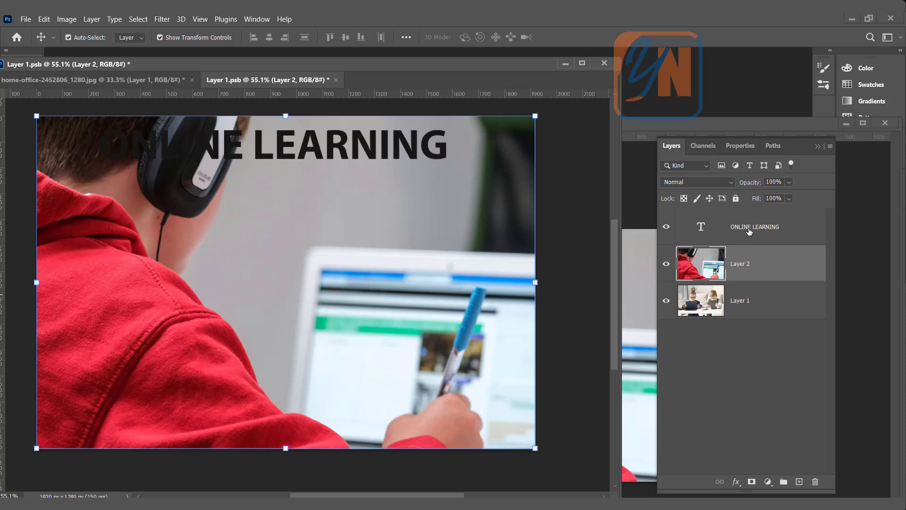
# Step: Move the ONLINE LEARNING text to the image bottom, save, and close the contents document
pyautogui.click(734, 231)
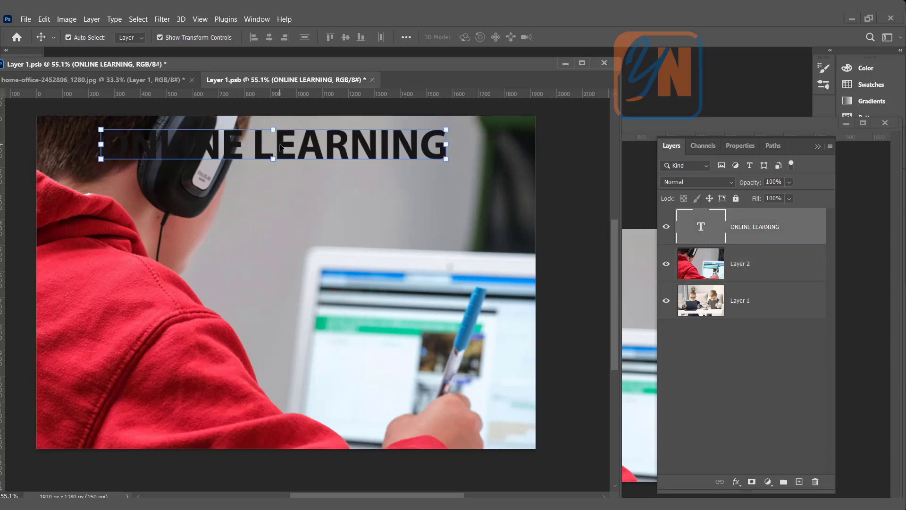
pyautogui.moveTo(282, 154); pyautogui.dragTo(283, 410)
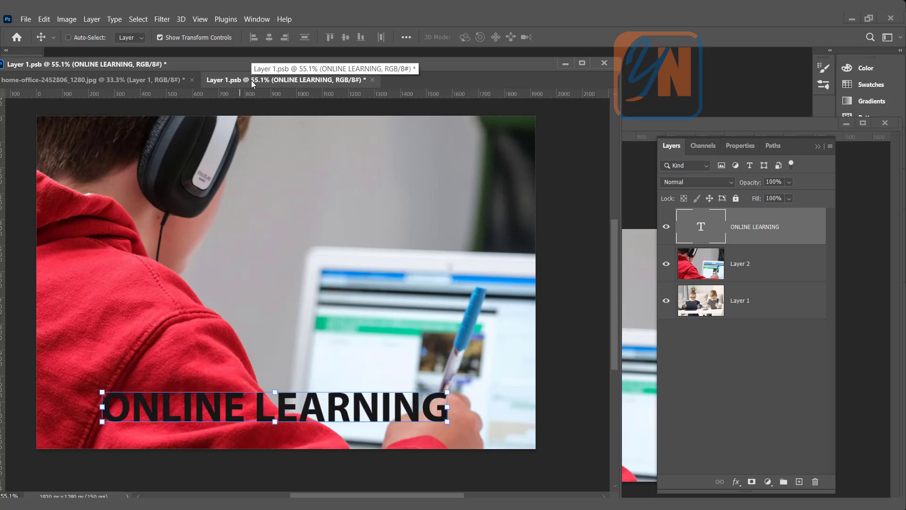
pyautogui.hotkey('ctrl', 's')
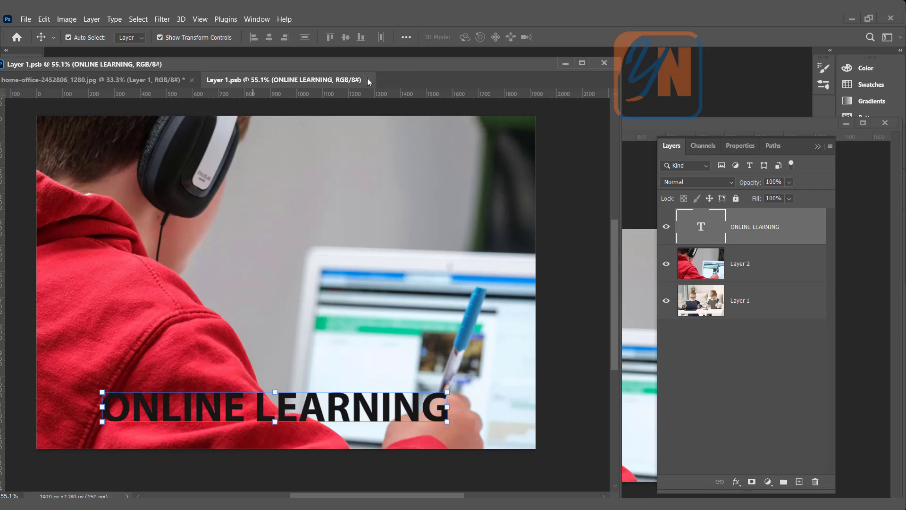
pyautogui.click(369, 80)
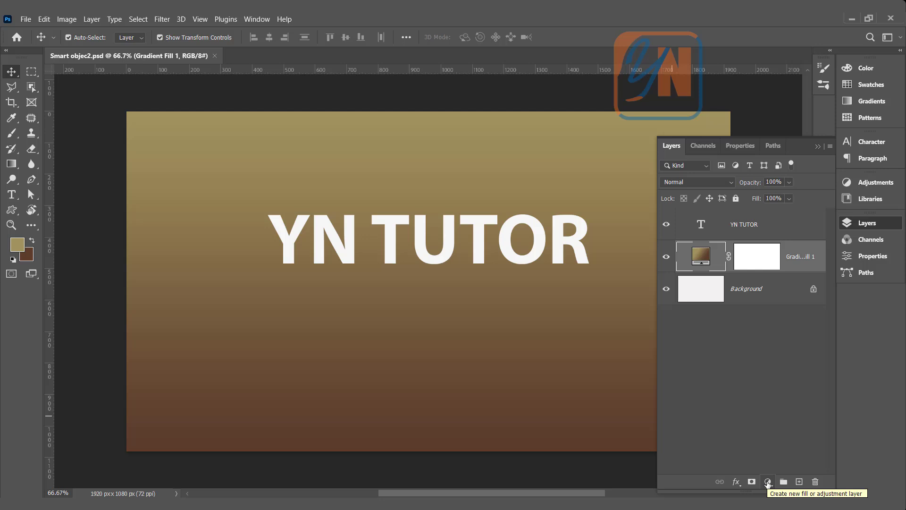
# Step: Add a gradient fill layer using the brown-to-tan Basics preset
pyautogui.click(768, 482)
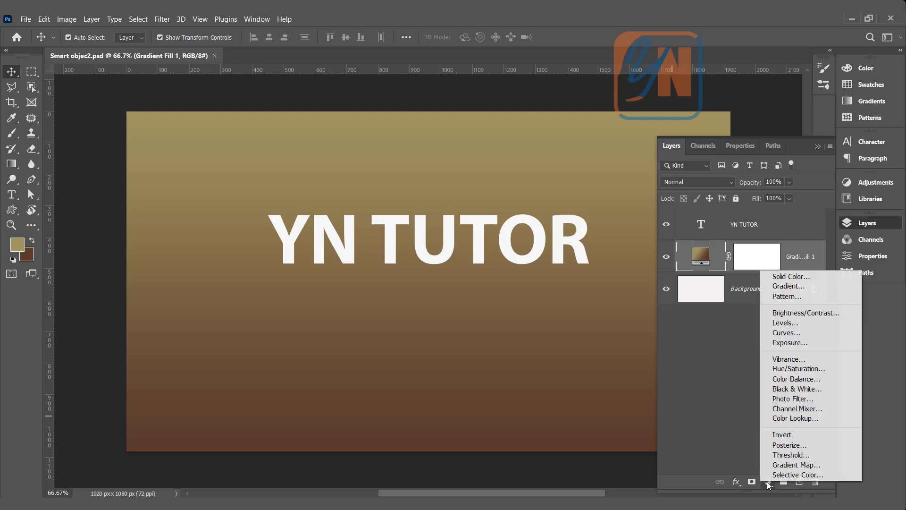
pyautogui.click(805, 286)
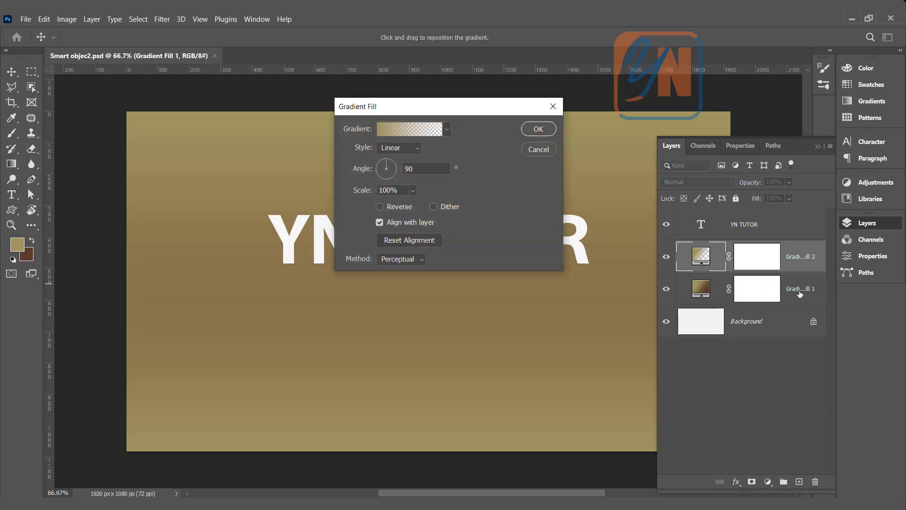
pyautogui.click(446, 130)
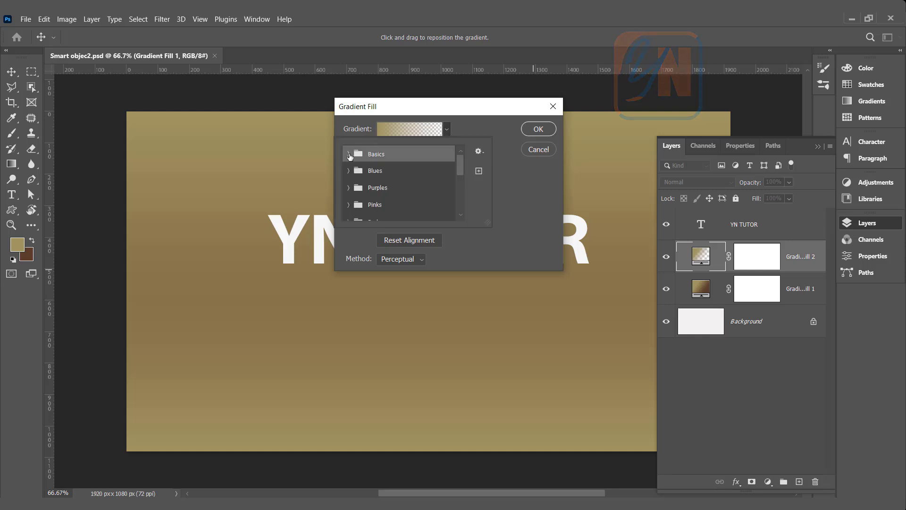
pyautogui.click(349, 154)
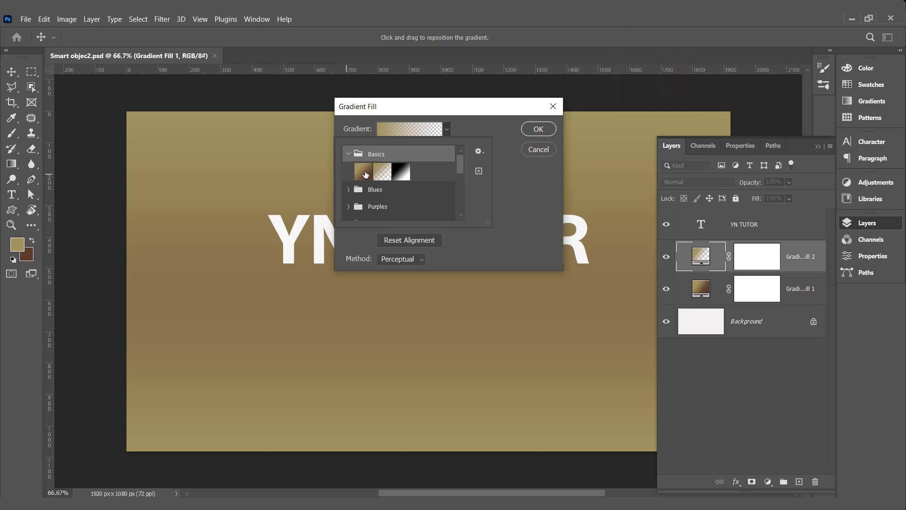
pyautogui.click(364, 171)
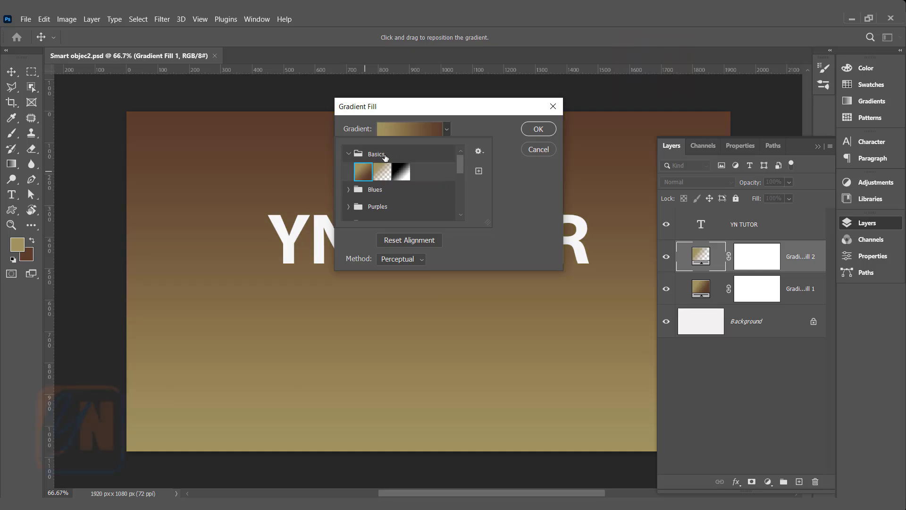
# Step: Set the gradient's left stop to bright blue 3daef6
pyautogui.click(415, 134)
pyautogui.click(324, 277)
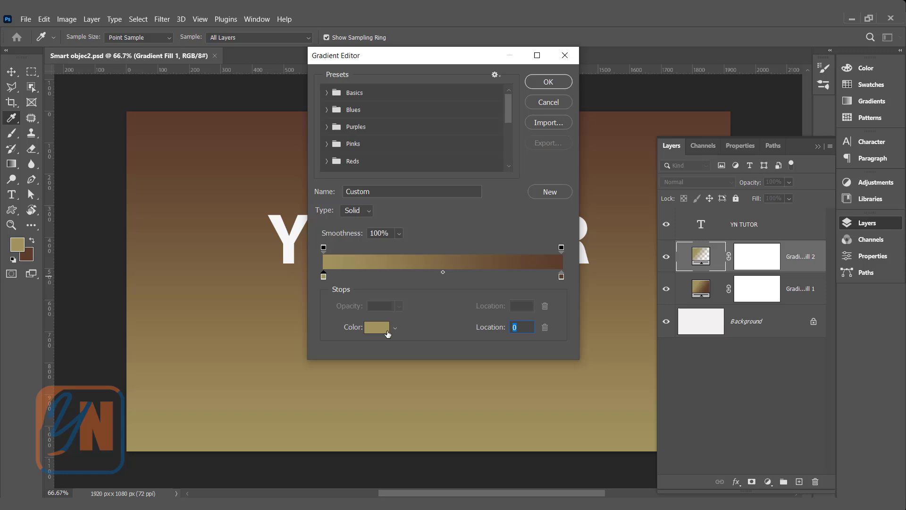
pyautogui.click(390, 328)
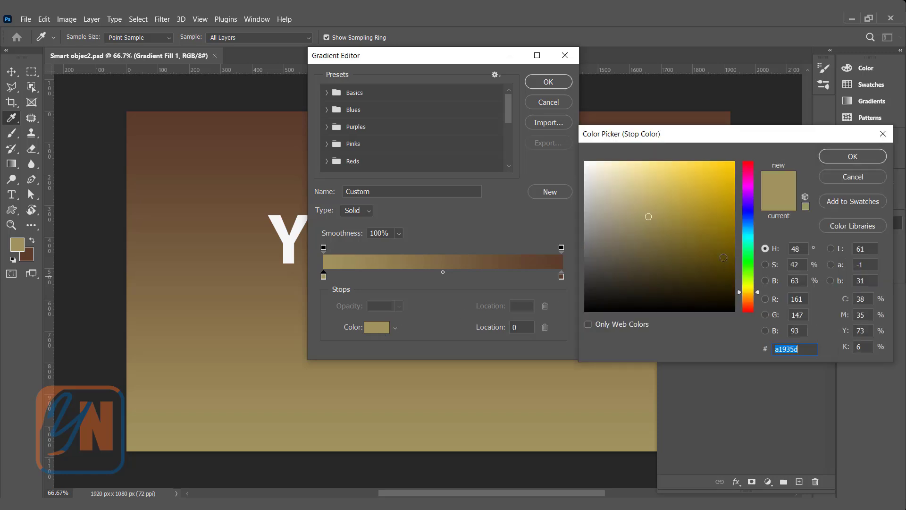
pyautogui.write('5d87a1')
pyautogui.click(699, 166)
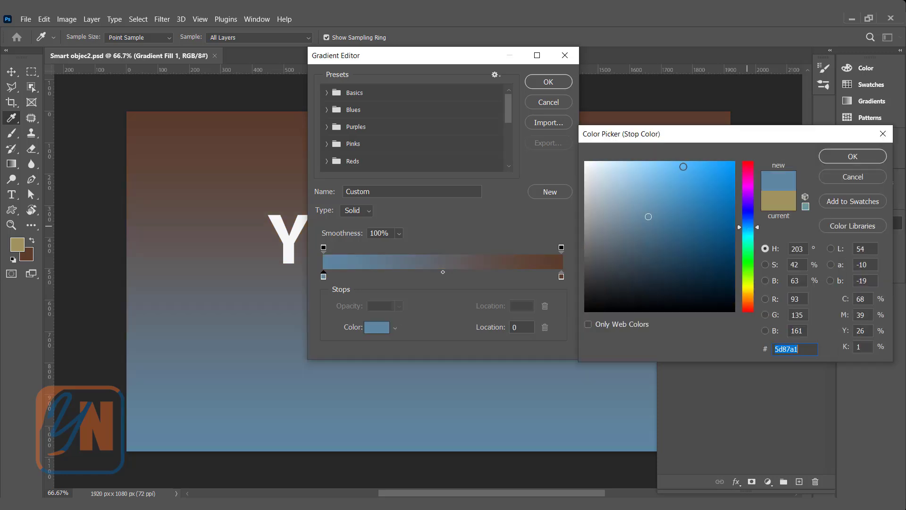
pyautogui.click(844, 161)
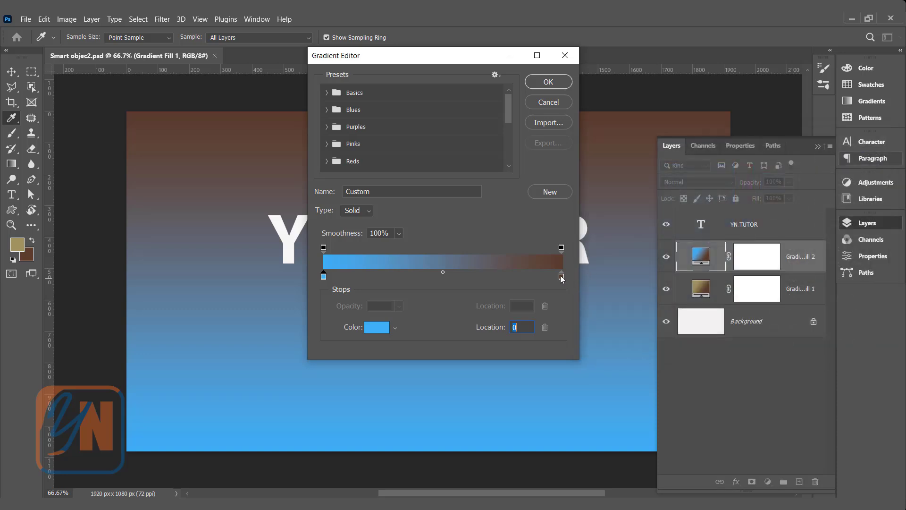
# Step: Set the right stop to dark blue 032e85 and apply the blue gradient fill
pyautogui.click(562, 276)
pyautogui.click(377, 328)
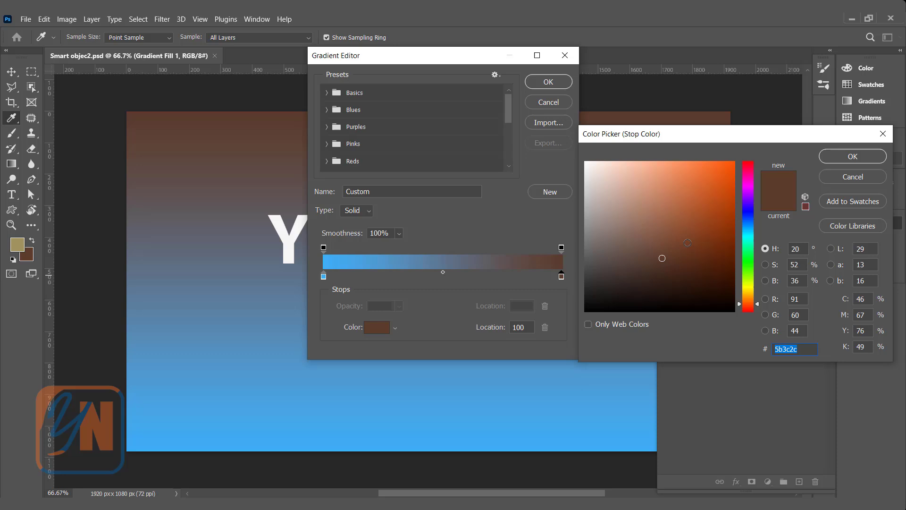
pyautogui.click(749, 220)
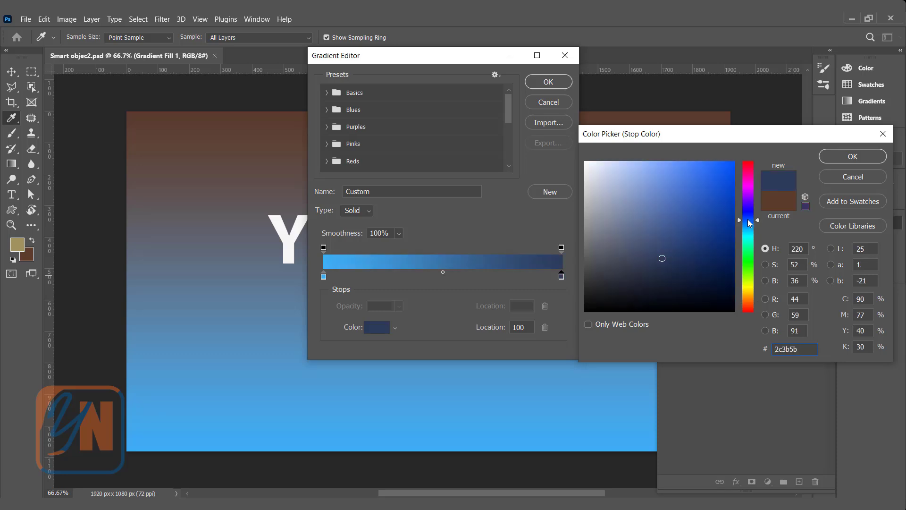
pyautogui.click(732, 233)
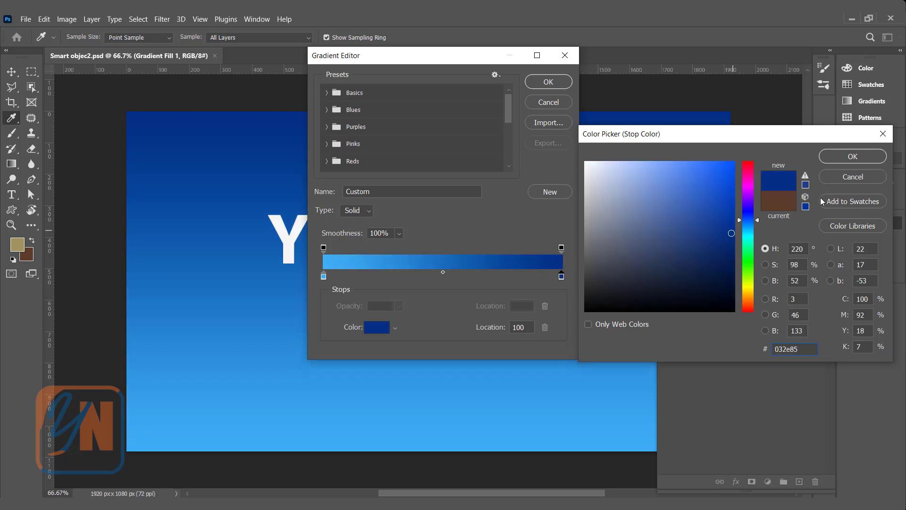
pyautogui.click(834, 163)
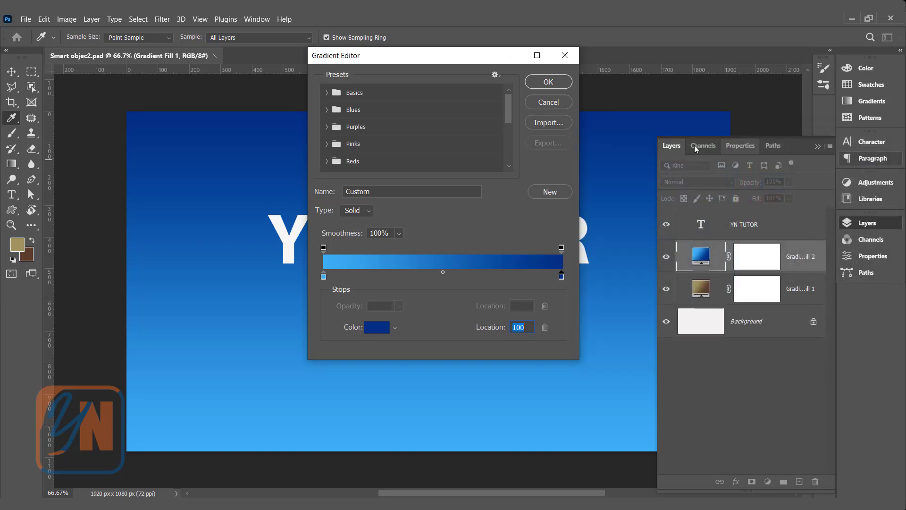
pyautogui.click(551, 81)
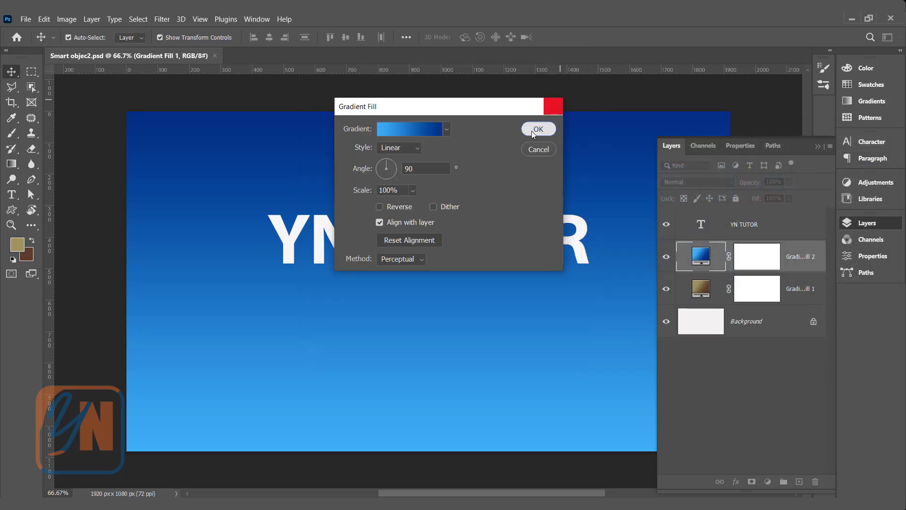
pyautogui.click(532, 130)
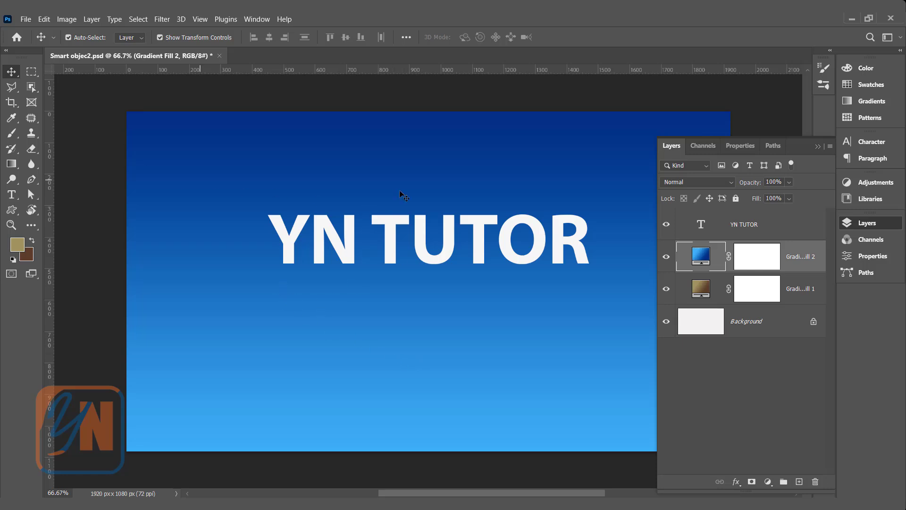
# Step: Convert the YN TUTOR text layer into a smart object
pyautogui.click(355, 236)
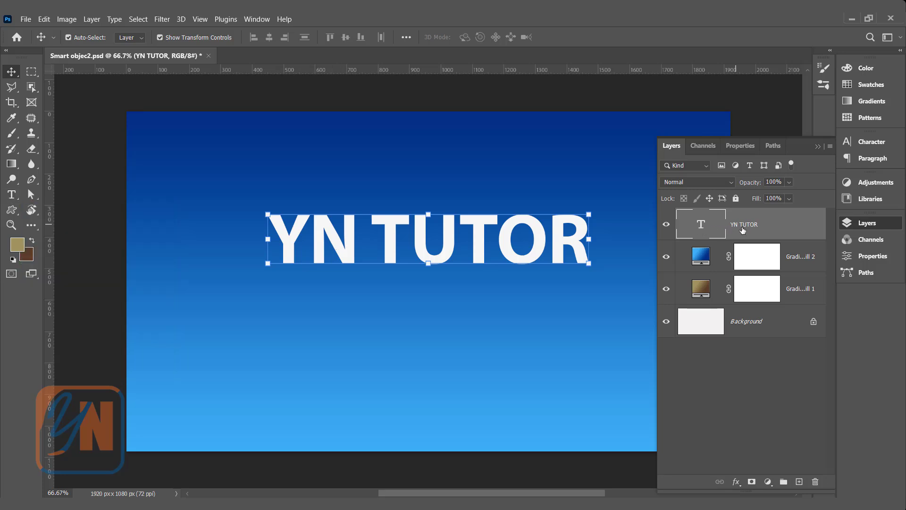
pyautogui.rightClick(747, 228)
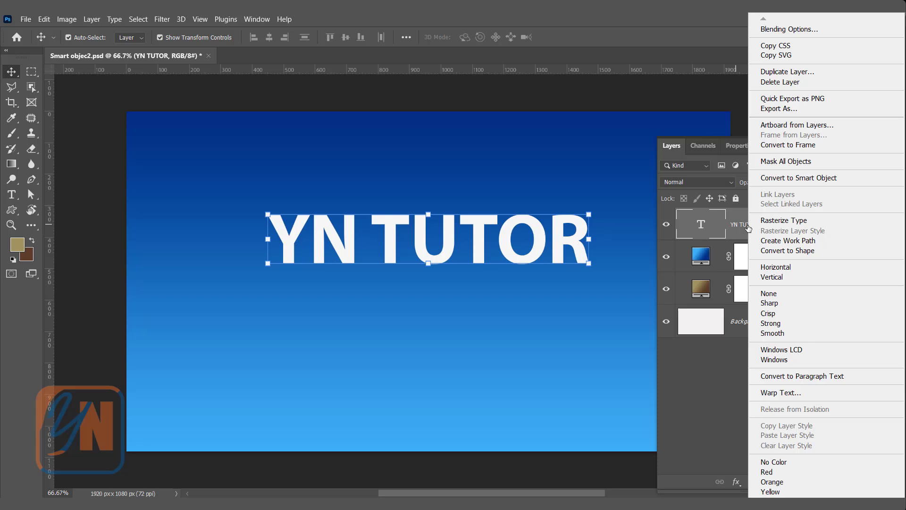
pyautogui.click(780, 178)
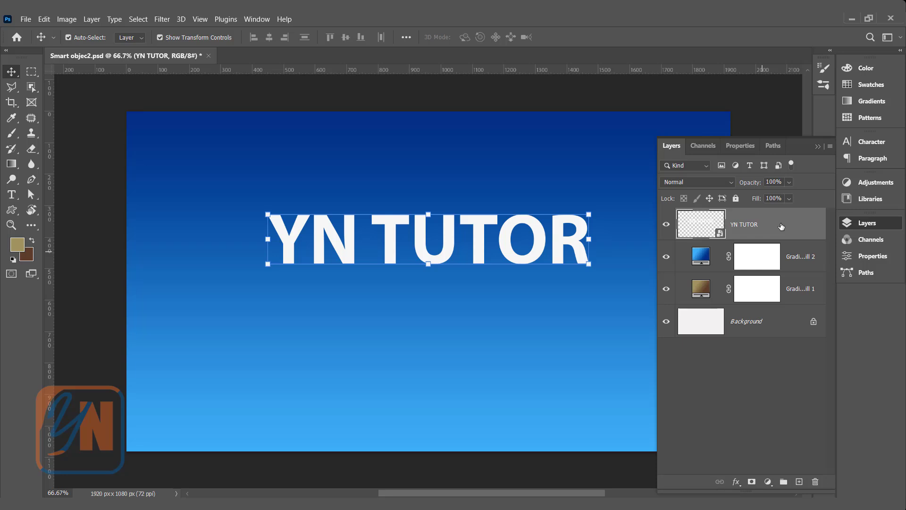
# Step: Duplicate YN TUTOR, place the copy below it, and rename it ref
pyautogui.moveTo(782, 227); pyautogui.dragTo(799, 482)
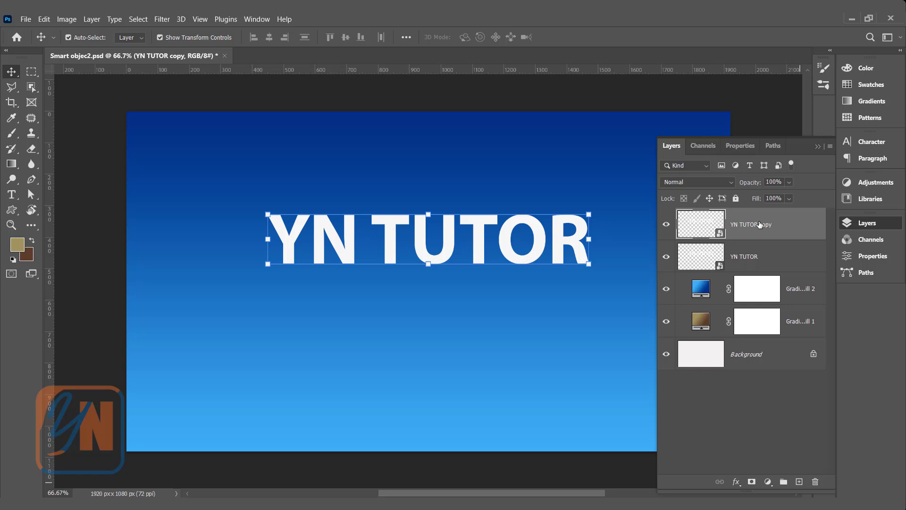
pyautogui.moveTo(761, 224); pyautogui.dragTo(758, 268)
pyautogui.doubleClick(750, 259)
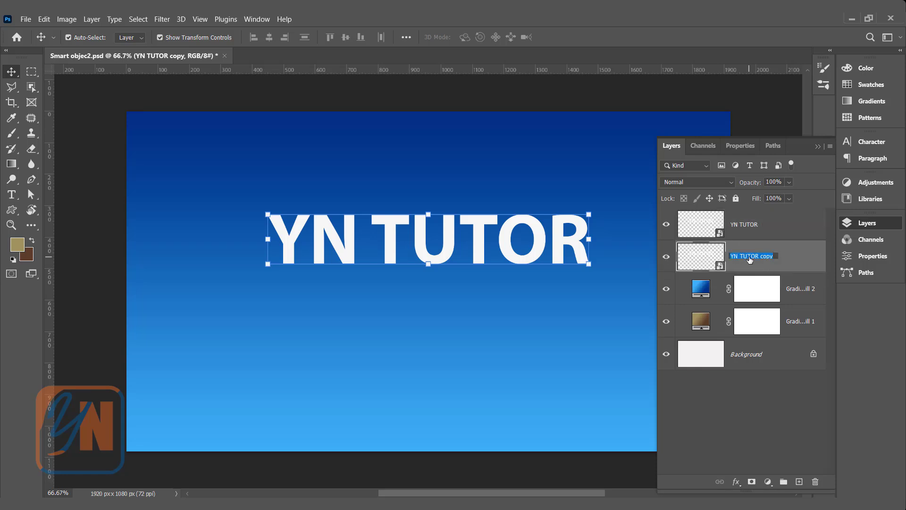
pyautogui.write('ref')
# Step: Flip the ref copy vertically and move it down beneath YN TUTOR as a mirror image
pyautogui.press('Return')
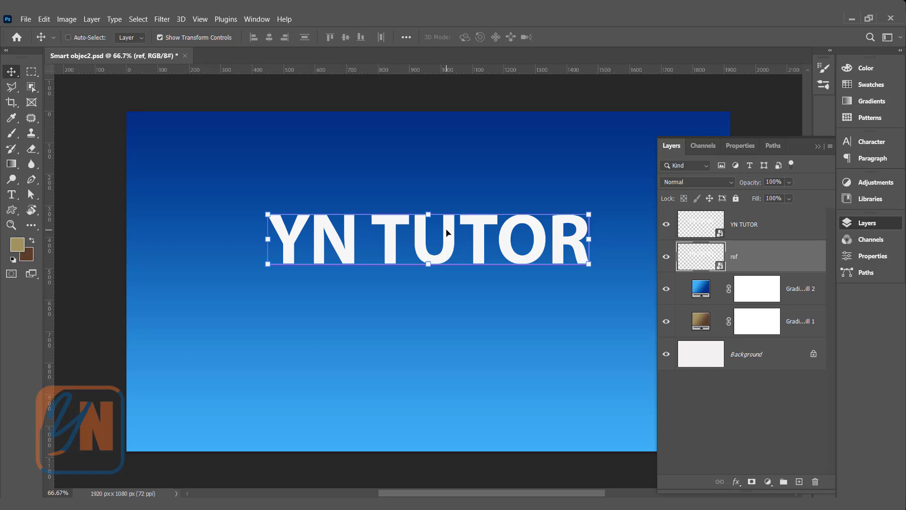
pyautogui.hotkey('ctrl', 't')
pyautogui.rightClick(447, 232)
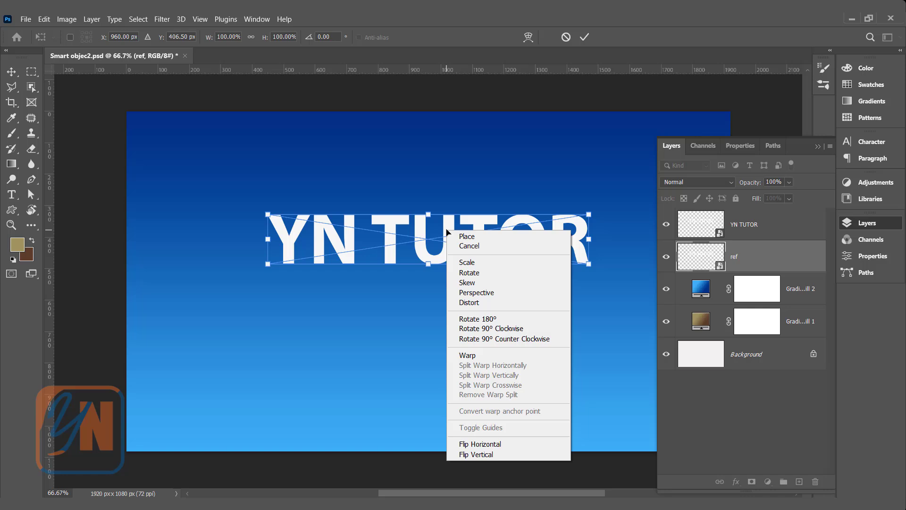
pyautogui.click(473, 456)
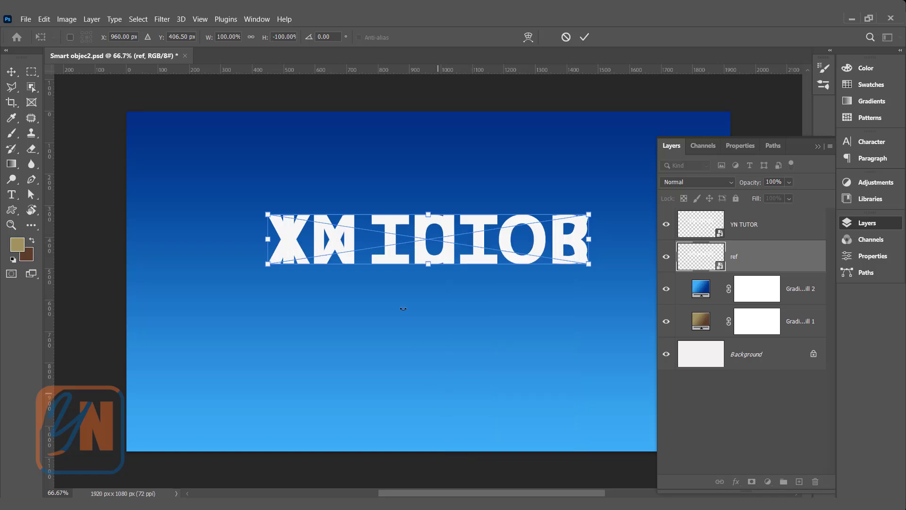
pyautogui.moveTo(393, 259); pyautogui.dragTo(394, 311)
pyautogui.press('Return')
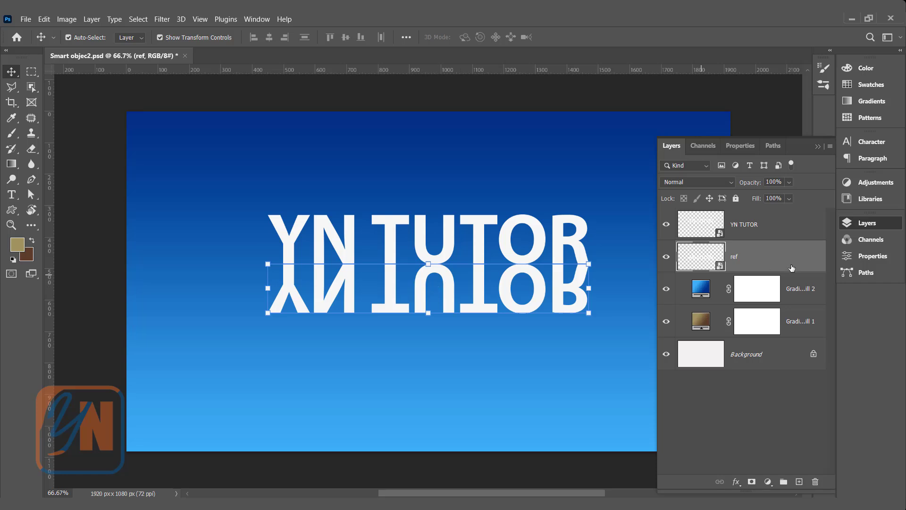
# Step: Add a layer mask to ref and brush out its lower part with a 400 px brush
pyautogui.click(752, 481)
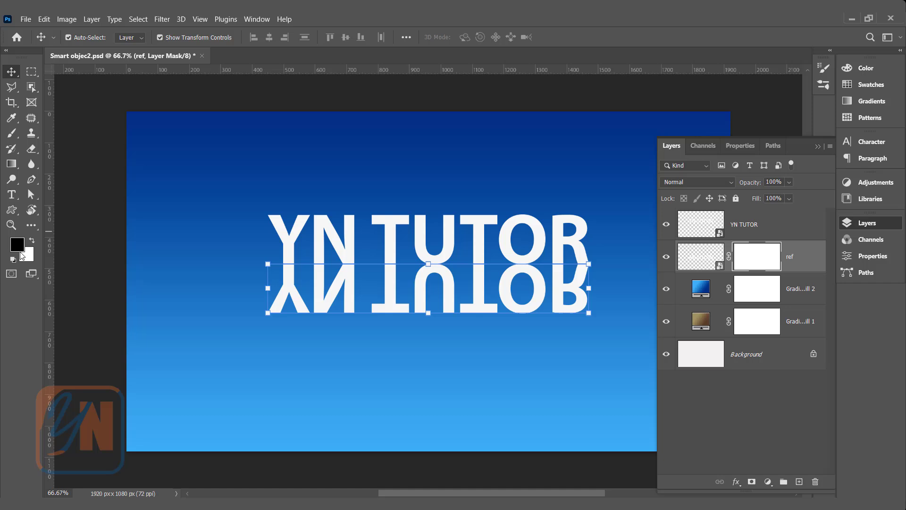
pyautogui.click(12, 136)
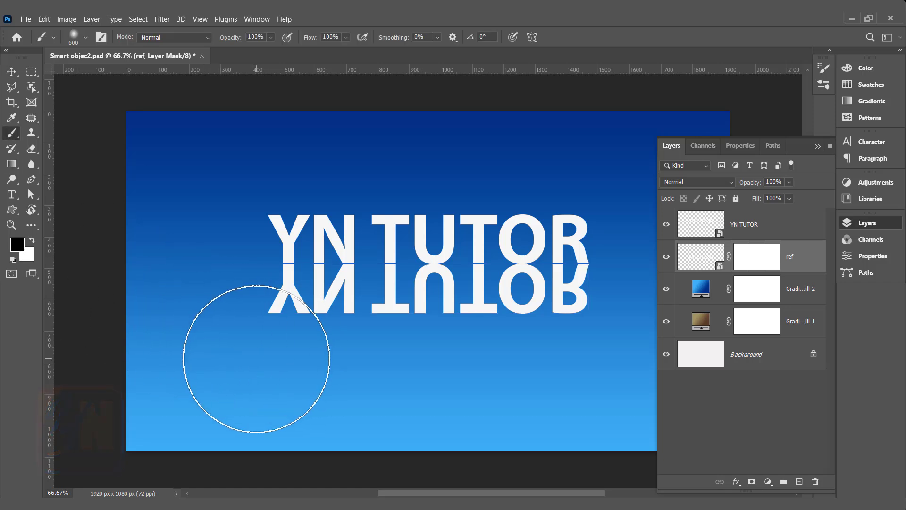
pyautogui.press('[')
pyautogui.press('[')
pyautogui.moveTo(242, 339)
pyautogui.mouseDown()
pyautogui.moveTo(612, 339)
pyautogui.moveTo(423, 340)
pyautogui.mouseUp()
# Step: Nudge the reflection up slightly and lower ref's opacity to 60%
pyautogui.press('v')
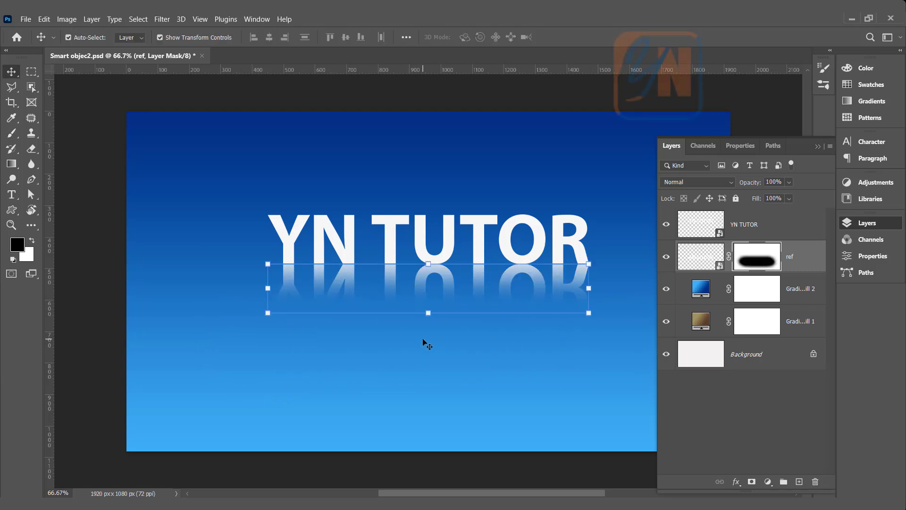
pyautogui.press('Up')
pyautogui.press('Up')
pyautogui.press('Up')
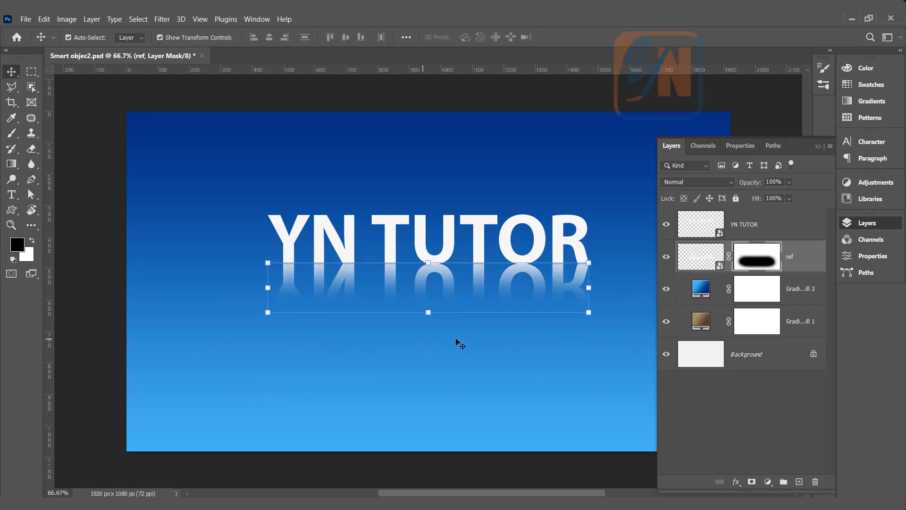
pyautogui.click(789, 183)
pyautogui.moveTo(802, 195); pyautogui.dragTo(780, 197)
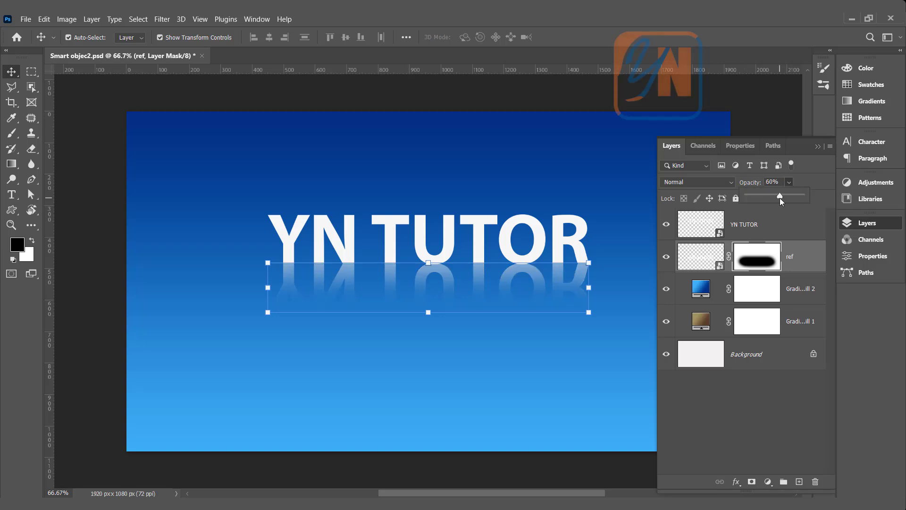
pyautogui.click(341, 284)
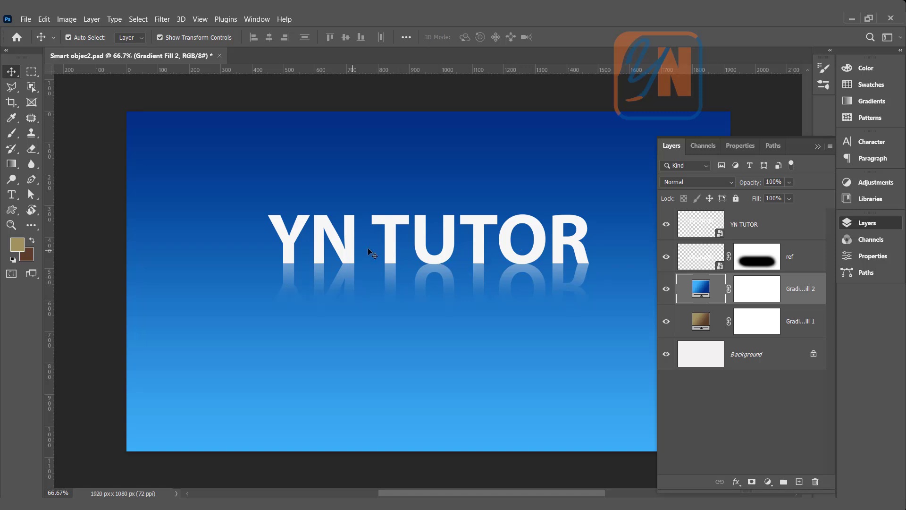
# Step: Duplicate YN TUTOR again, place the copy below it, and name it shadow
pyautogui.click(392, 249)
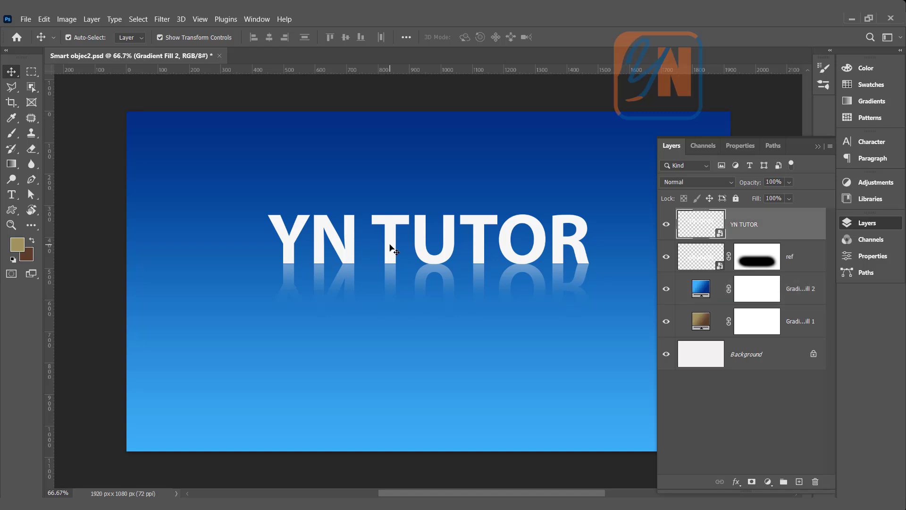
pyautogui.moveTo(791, 226); pyautogui.dragTo(801, 482)
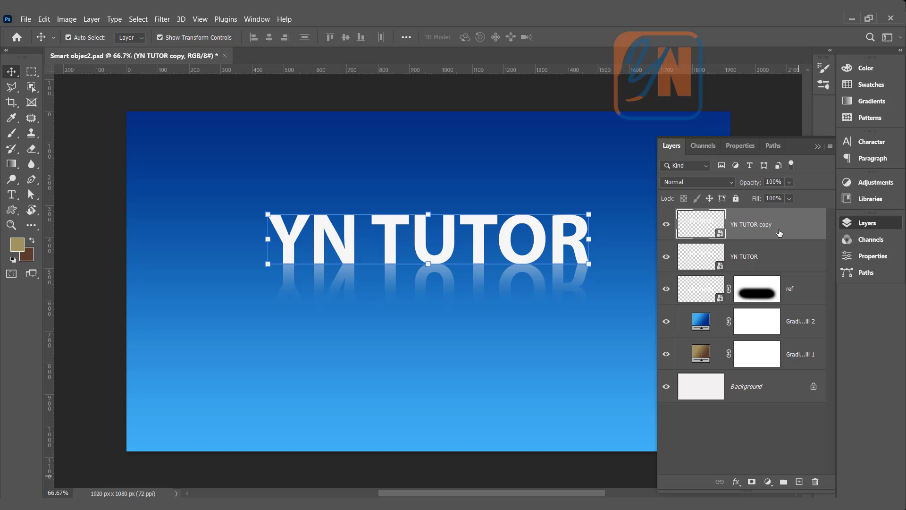
pyautogui.moveTo(777, 226); pyautogui.dragTo(779, 279)
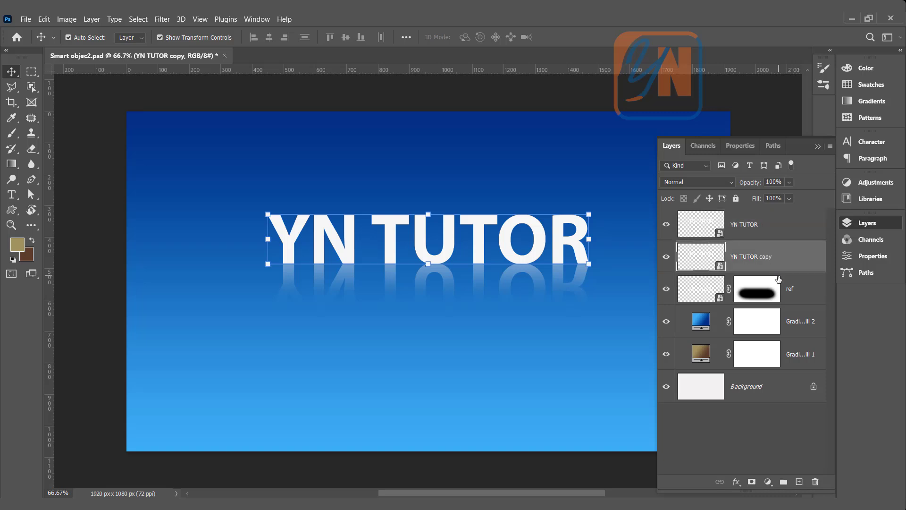
pyautogui.doubleClick(750, 256)
pyautogui.write('shadow')
pyautogui.press('Return')
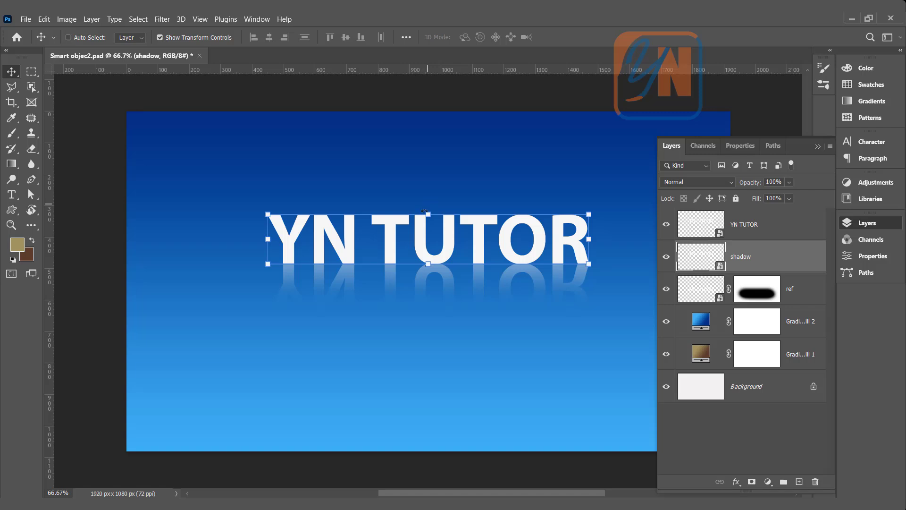
# Step: Squash and skew the shadow layer flat along the text's base
pyautogui.hotkey('ctrl', 't')
pyautogui.moveTo(428, 215); pyautogui.dragTo(381, 245)
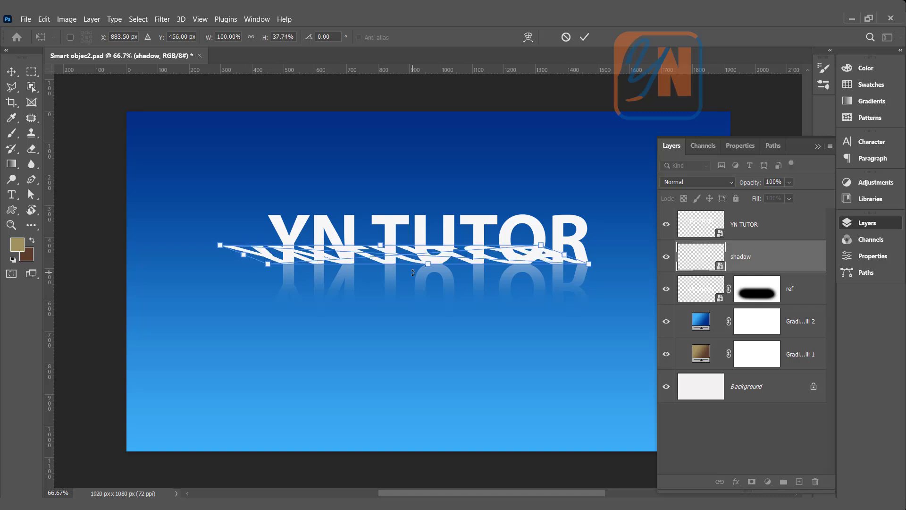
pyautogui.press('Return')
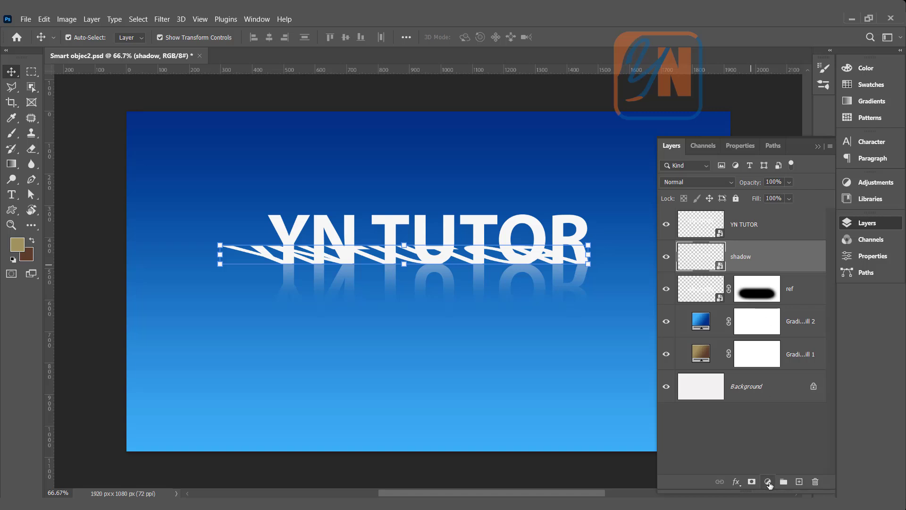
# Step: Add an Exposure adjustment with Gamma Correction 0.01, clipped to the shadow layer
pyautogui.click(768, 482)
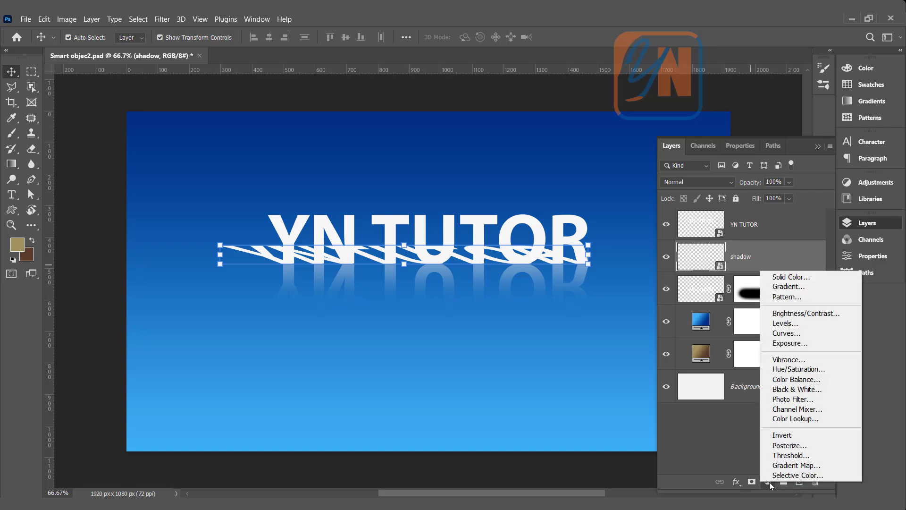
pyautogui.click(787, 346)
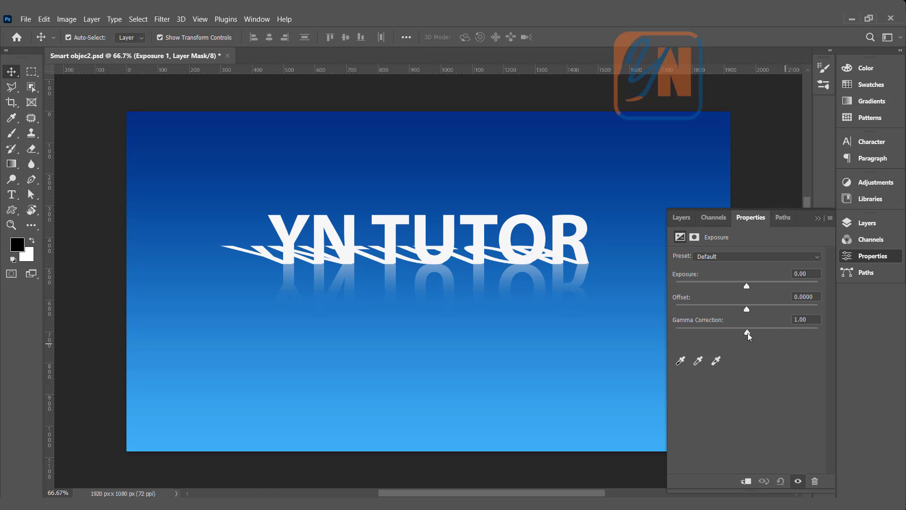
pyautogui.moveTo(748, 333); pyautogui.dragTo(856, 340)
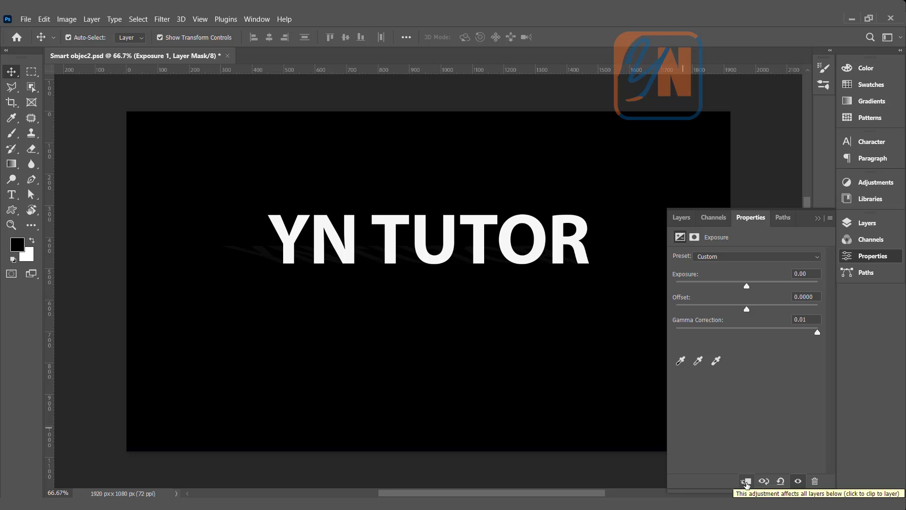
pyautogui.click(746, 482)
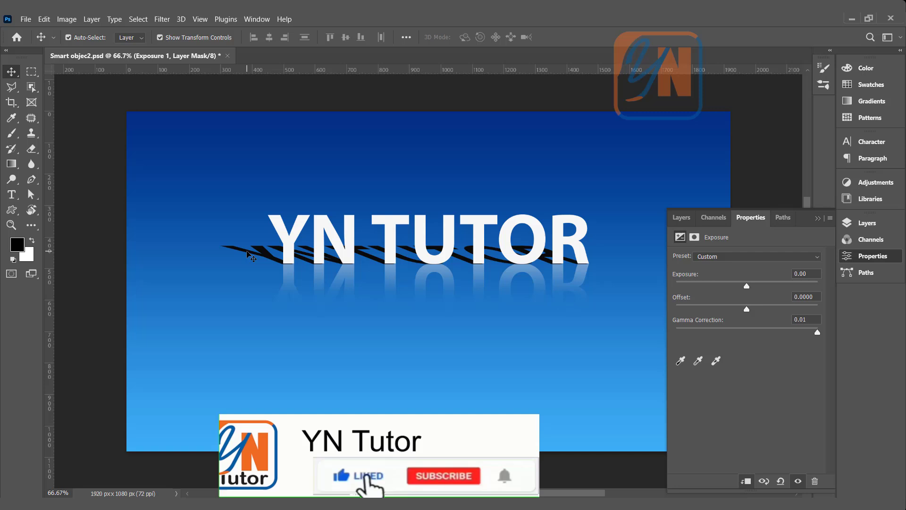
pyautogui.click(682, 218)
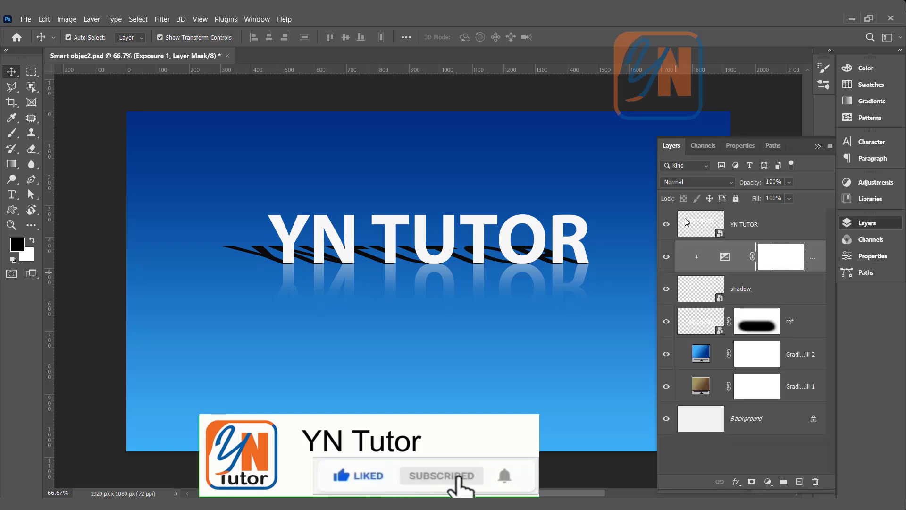
# Step: Apply a Gaussian Blur smart filter to the shadow layer
pyautogui.click(762, 291)
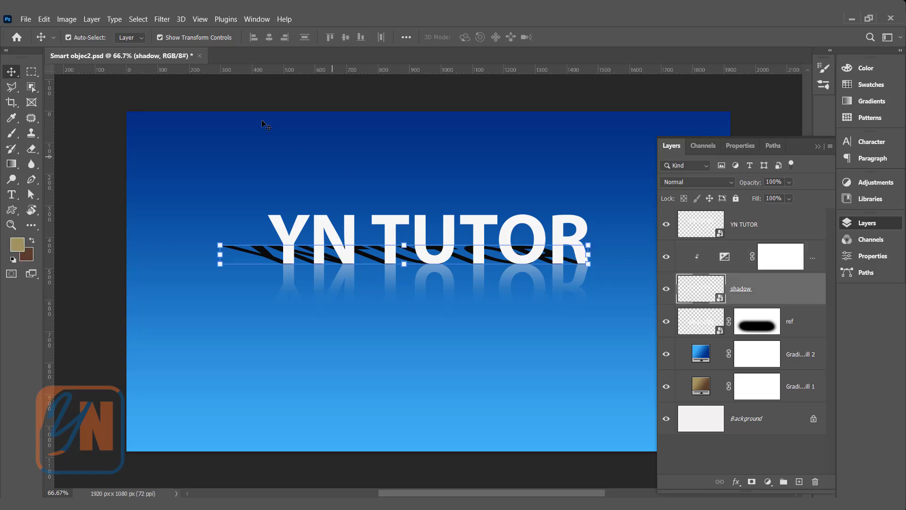
pyautogui.click(162, 20)
pyautogui.moveTo(175, 161)
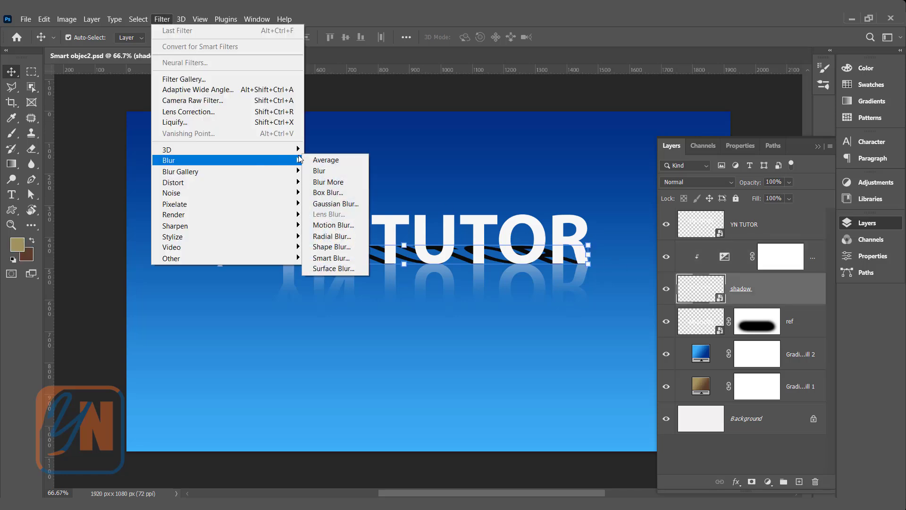
pyautogui.click(336, 204)
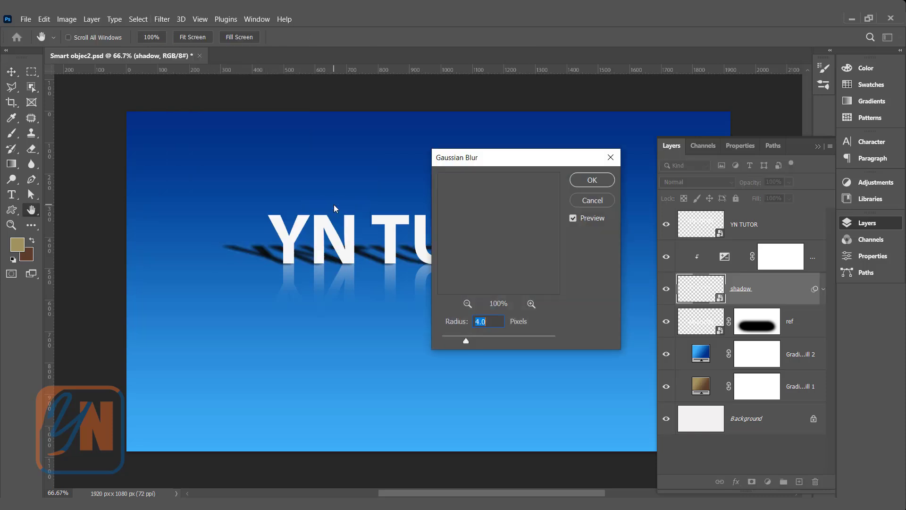
pyautogui.click(593, 181)
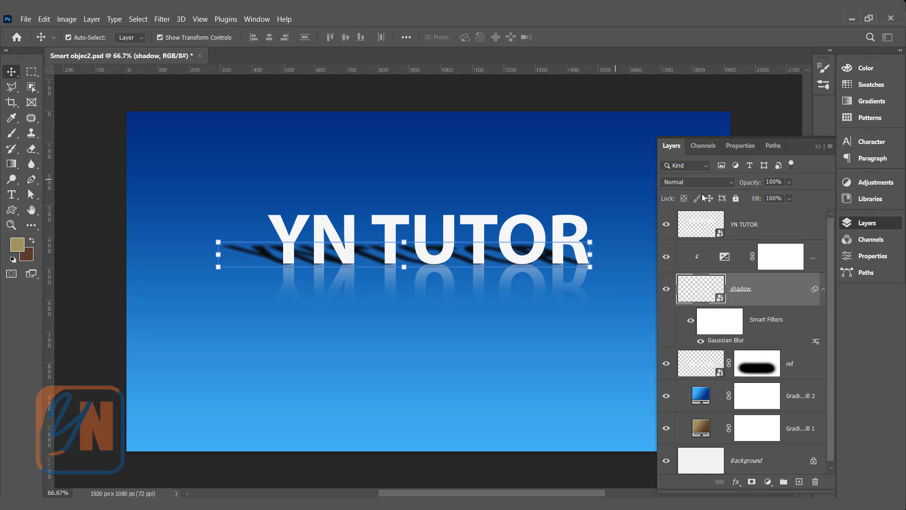
# Step: Lower the shadow layer's opacity to about 47%
pyautogui.click(789, 183)
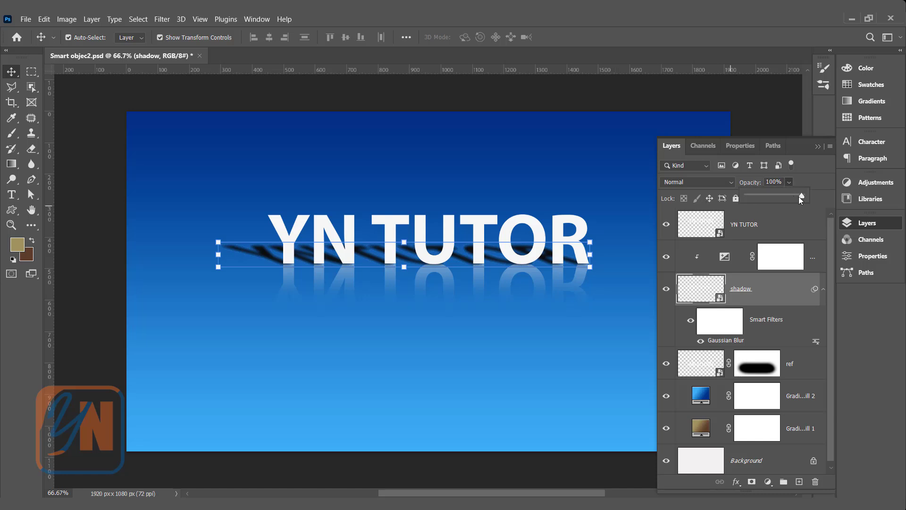
pyautogui.moveTo(783, 200); pyautogui.dragTo(773, 203)
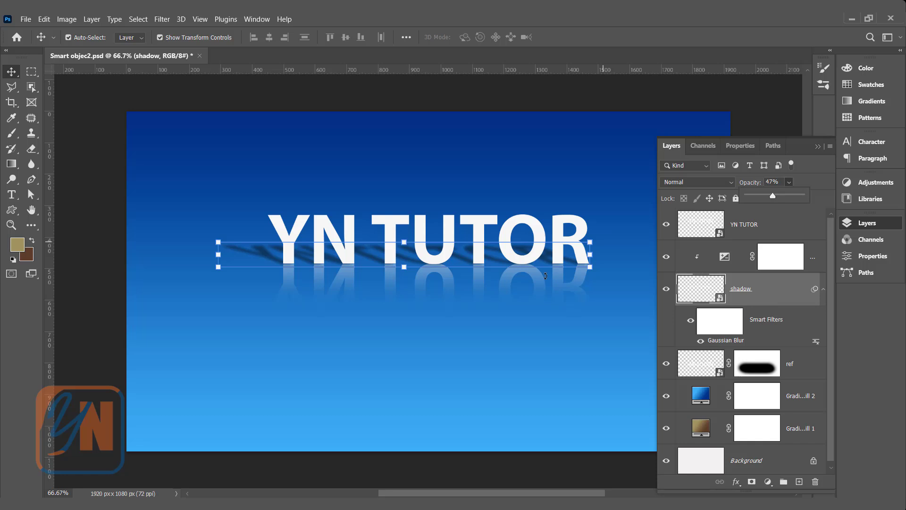
pyautogui.click(780, 324)
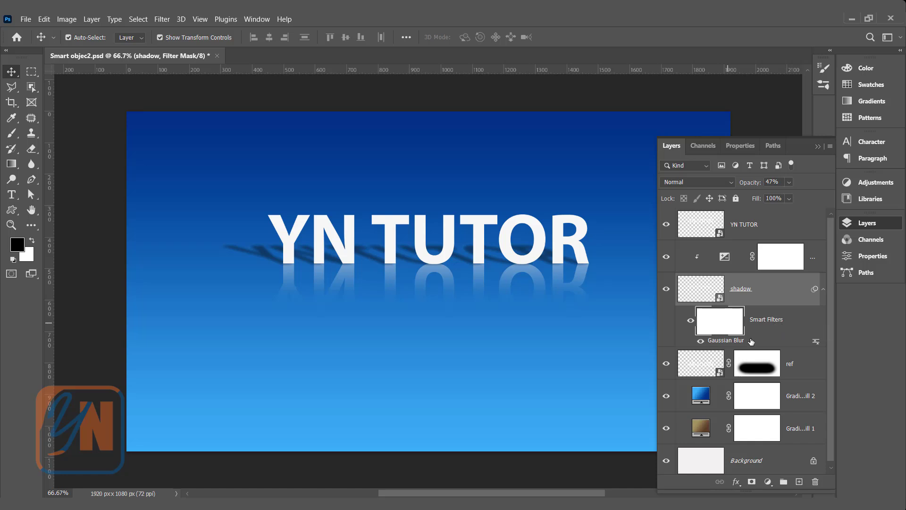
# Step: Increase the shadow's Gaussian Blur radius to 4.8 pixels
pyautogui.doubleClick(727, 340)
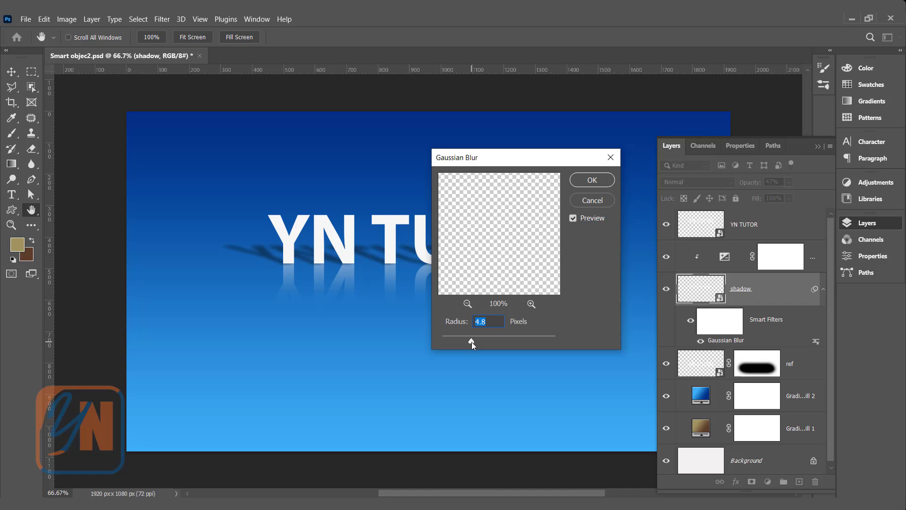
pyautogui.click(594, 181)
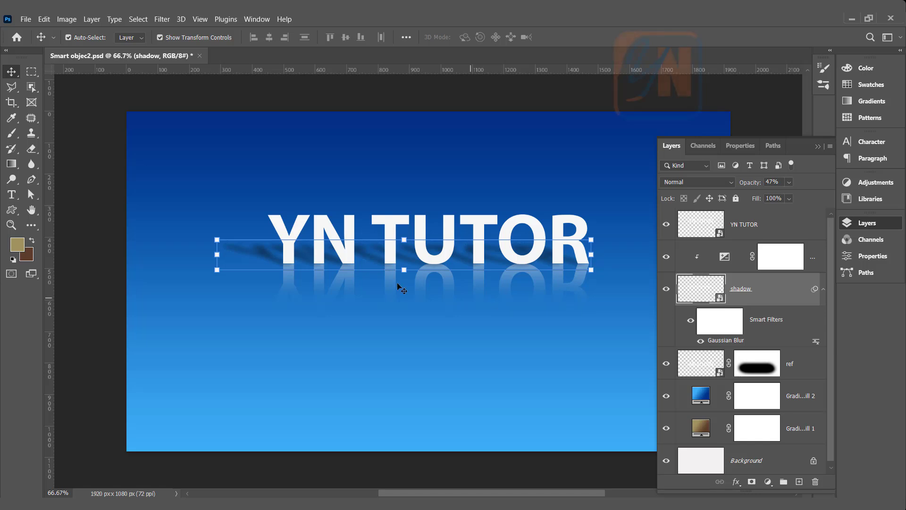
# Step: Open the YN TUTOR smart object and retype its text as E-LEARNING
pyautogui.click(755, 227)
pyautogui.doubleClick(717, 232)
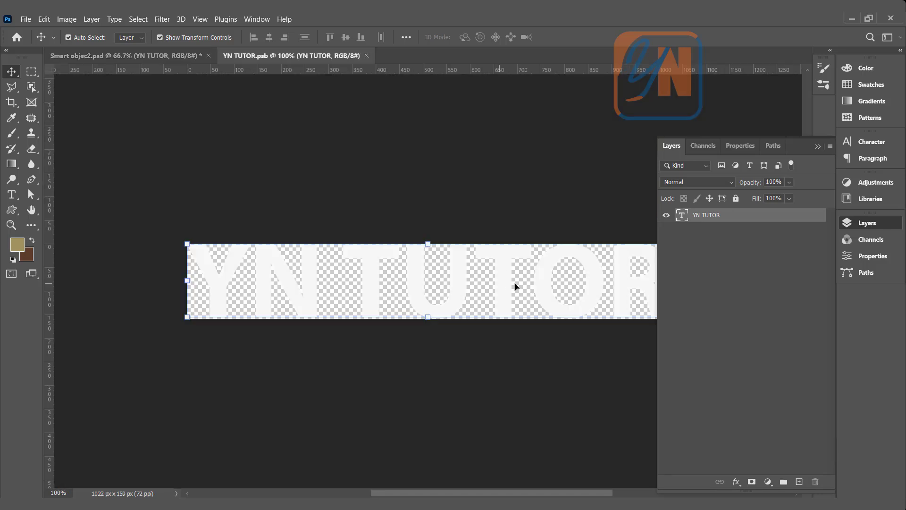
pyautogui.doubleClick(306, 287)
pyautogui.write('E ')
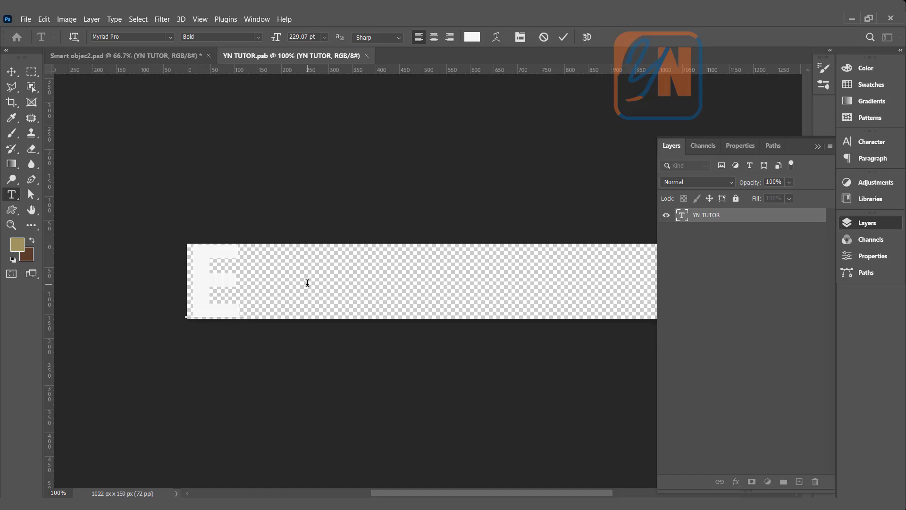
pyautogui.write('LEAR')
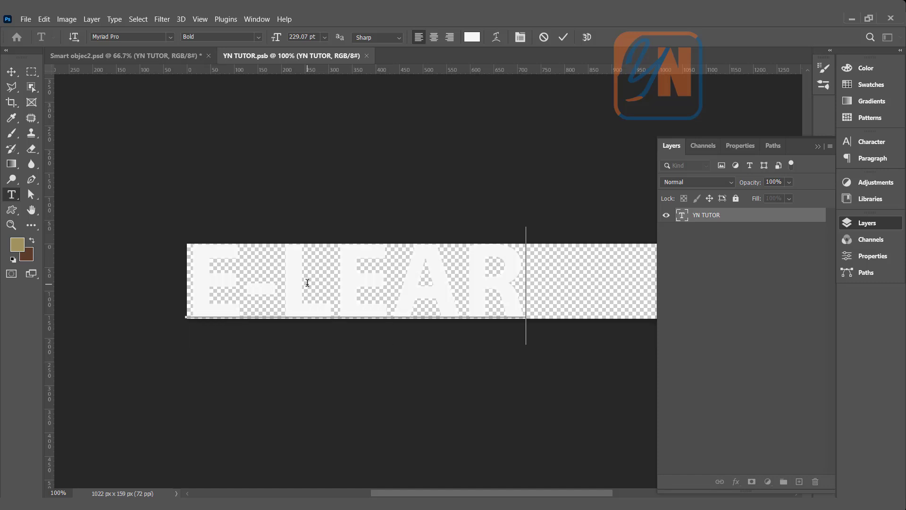
pyautogui.write('NING')
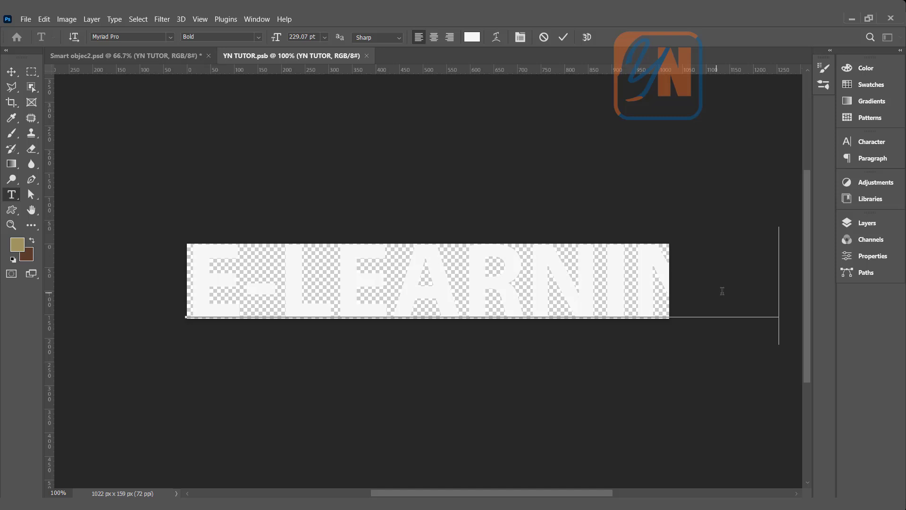
# Step: Widen the smart object canvas to 1243 px with the Crop tool and save it
pyautogui.click(14, 105)
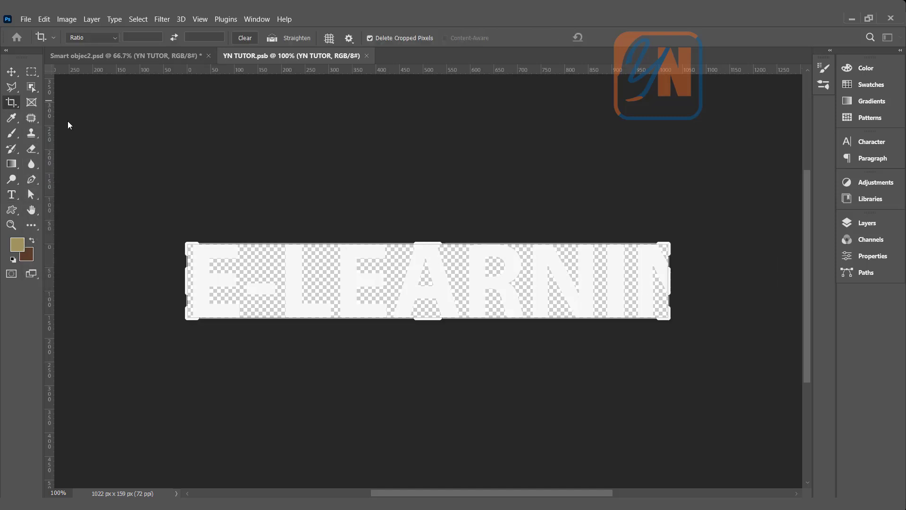
pyautogui.click(670, 281)
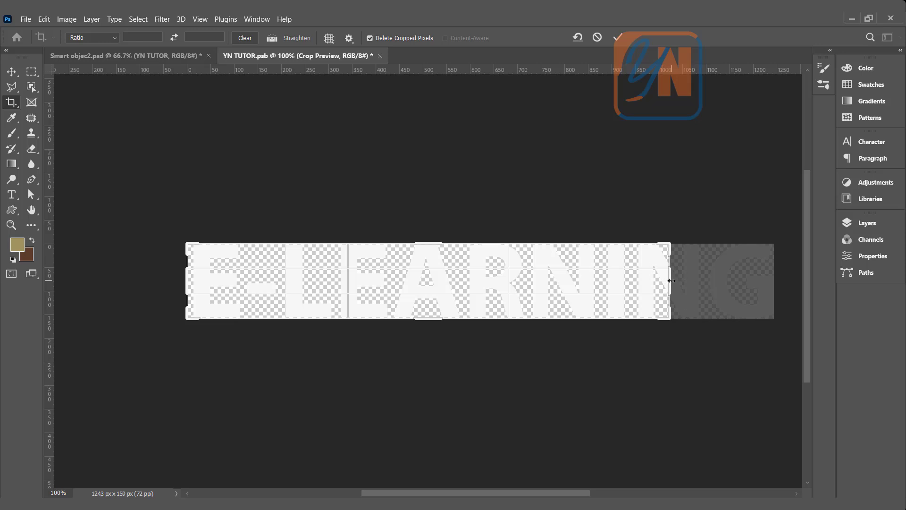
pyautogui.moveTo(671, 281); pyautogui.dragTo(726, 282)
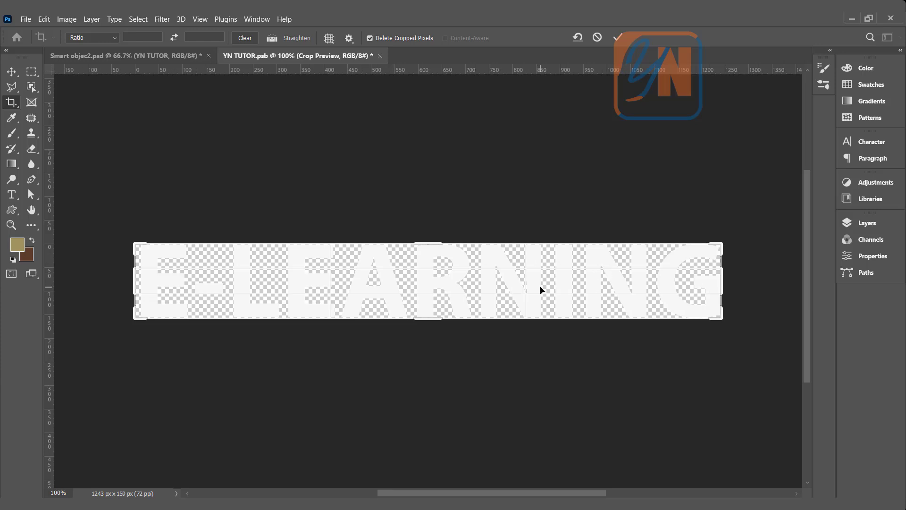
pyautogui.click(619, 38)
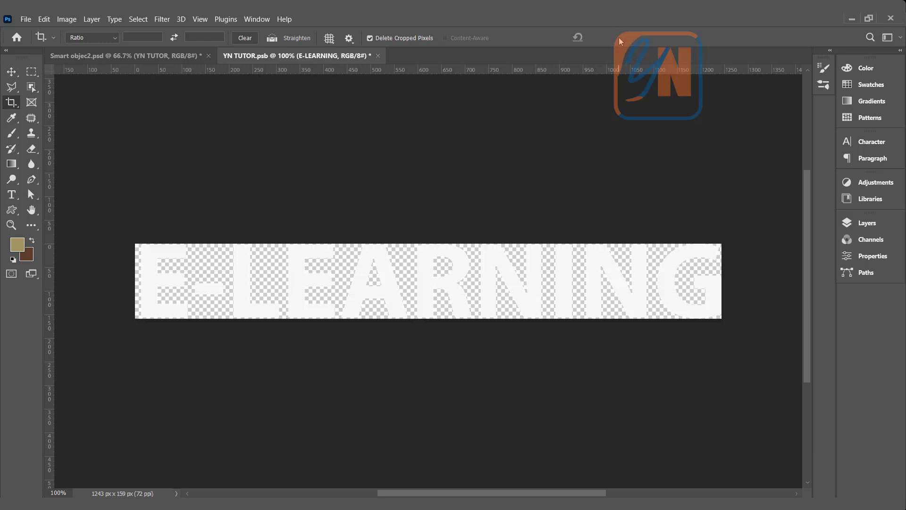
pyautogui.press('ctrl')
pyautogui.hotkey('ctrl', 's')
# Step: Close the YN TUTOR.psb smart object tab and bring the Layers panel back
pyautogui.click(374, 56)
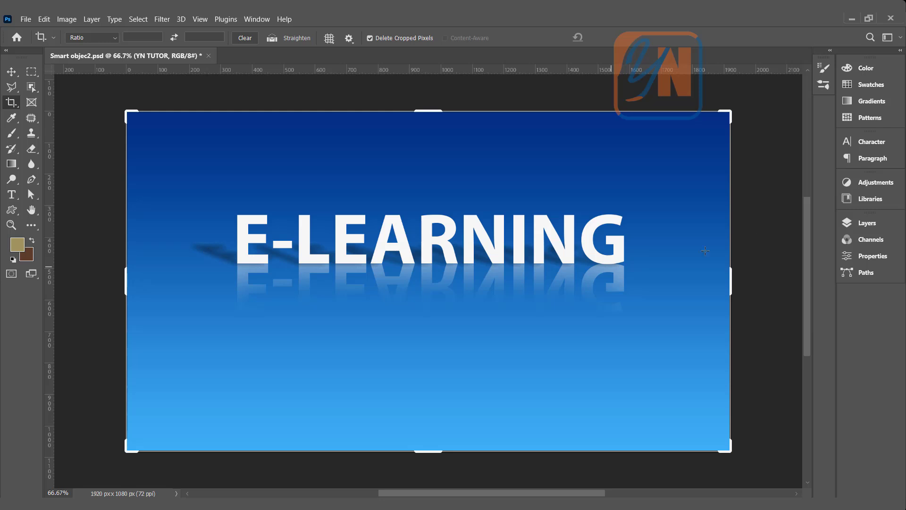
pyautogui.click(874, 226)
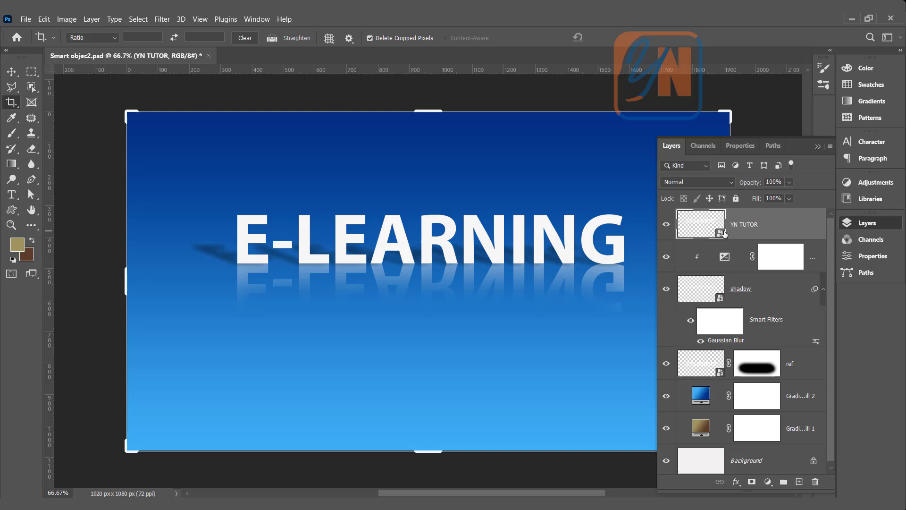